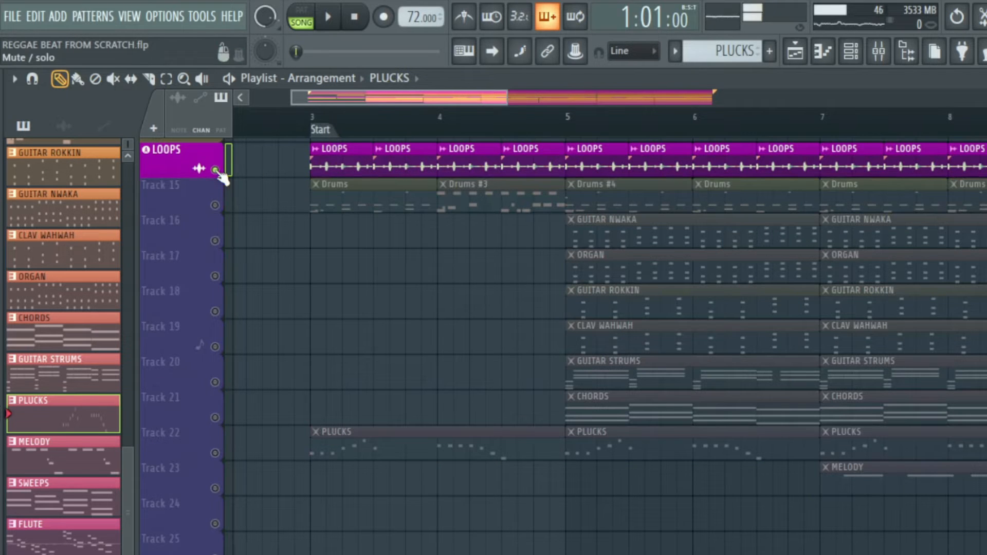
Solo the LOOPS track and play the arrangement from the Start marker to hear the percussion loop alone.
right_click(215, 169)
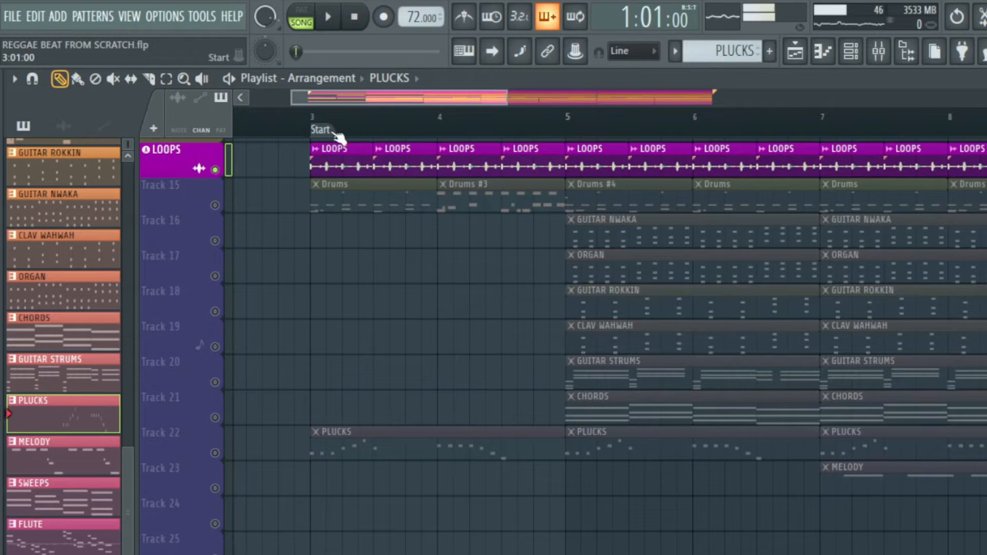
key("space")
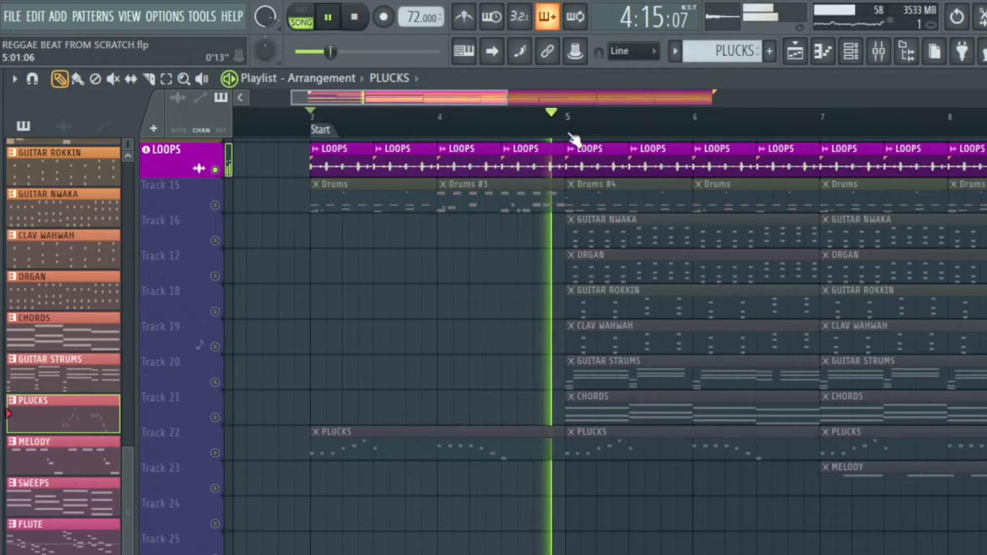
key("space")
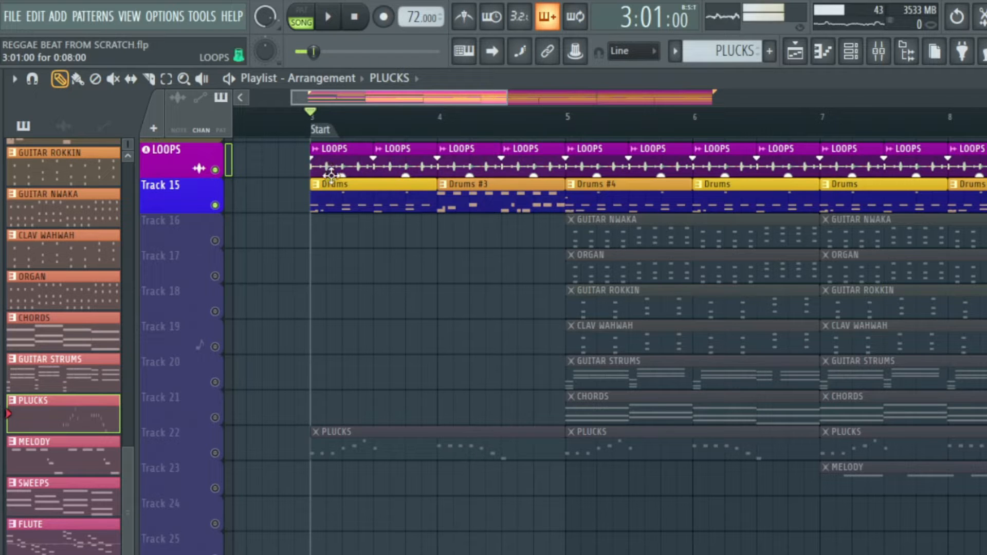
Open the first Drums clip on Track 15 in the piano roll and play the pattern.
left_click(340, 204)
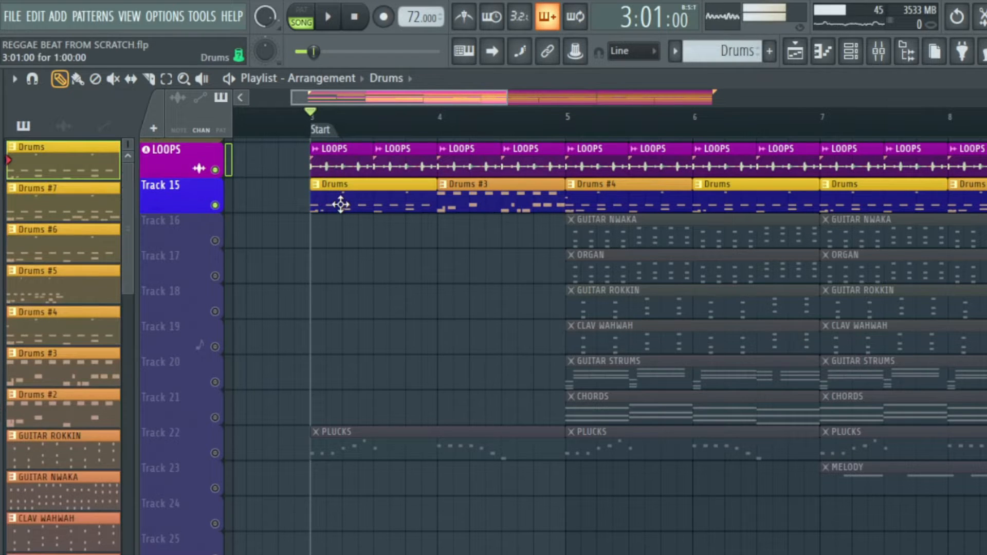
double_click(340, 204)
key("space")
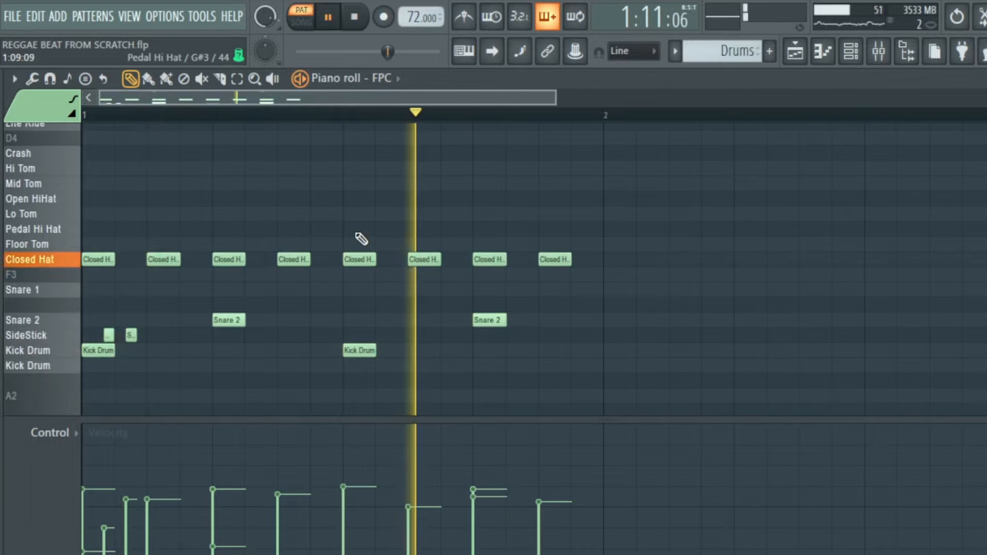
key("space")
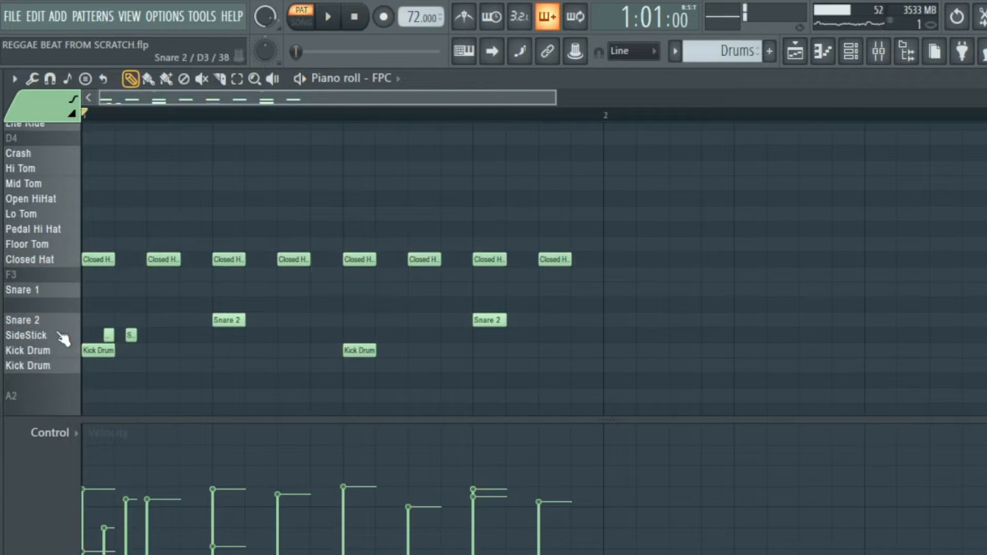
Audition the upper Kick Drum row and its mid-bar note, and select the two SideStick notes.
left_click(60, 354)
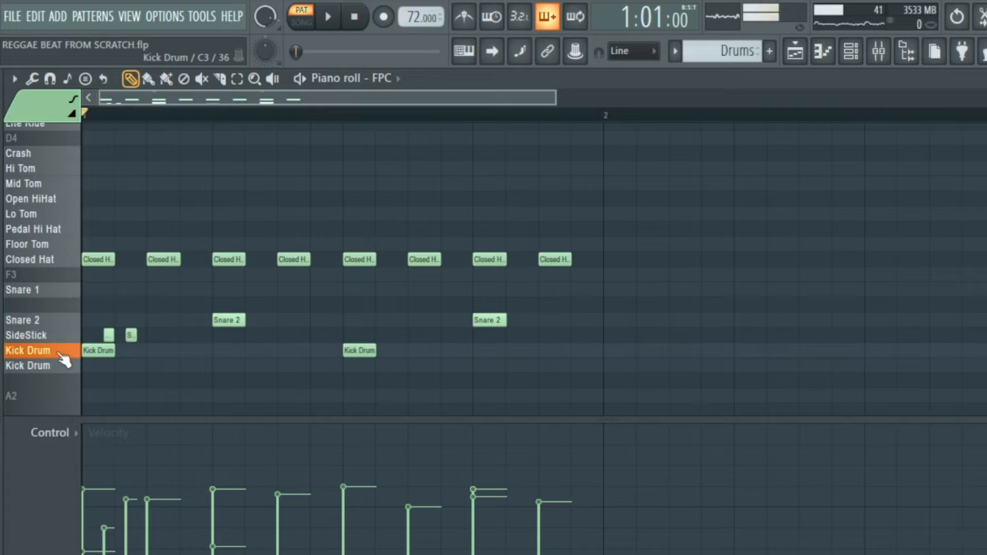
left_click(353, 351)
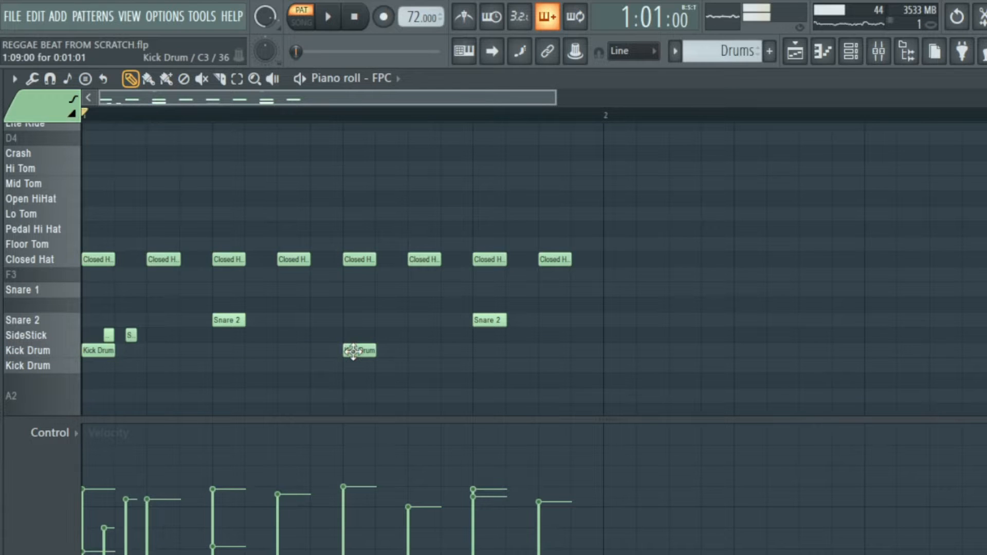
scroll(153, 358, "up", 3, "ctrl")
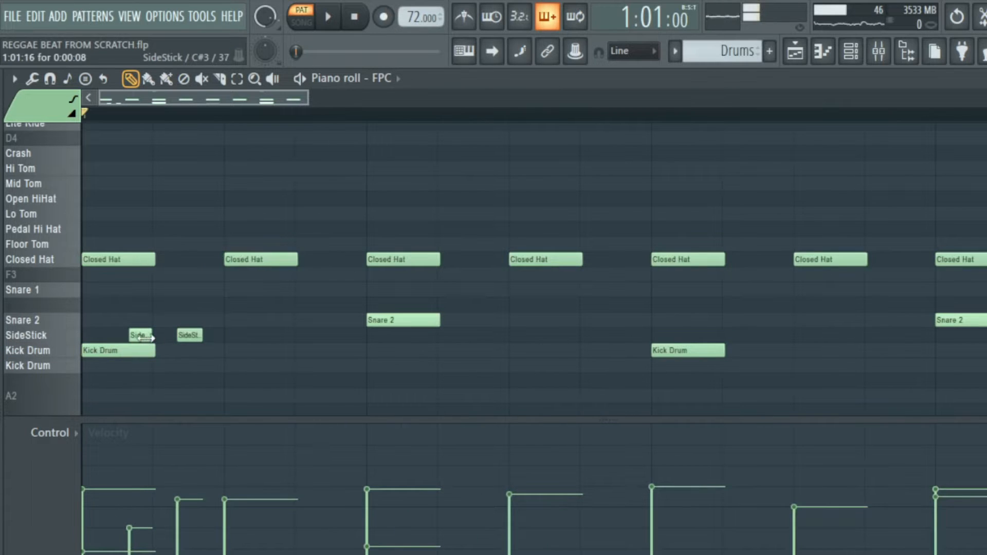
left_click(52, 335, "ctrl")
double_click(144, 335)
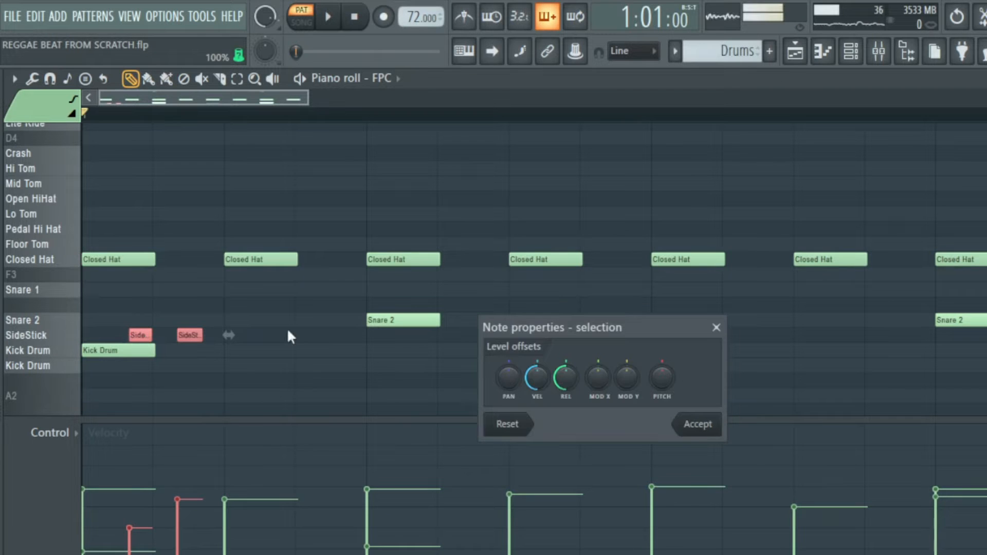
Set the main snap to 1/3 step.
left_click(622, 50)
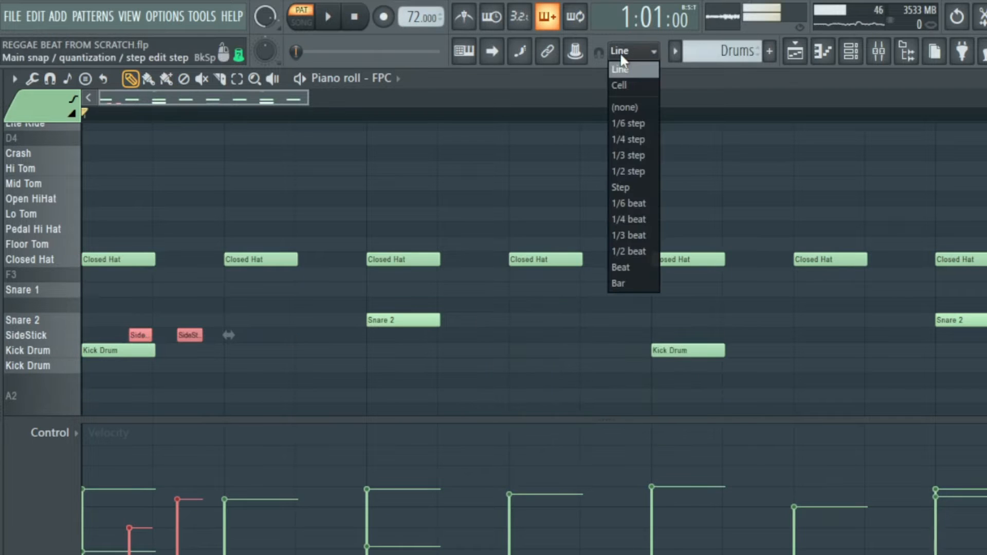
left_click(624, 154)
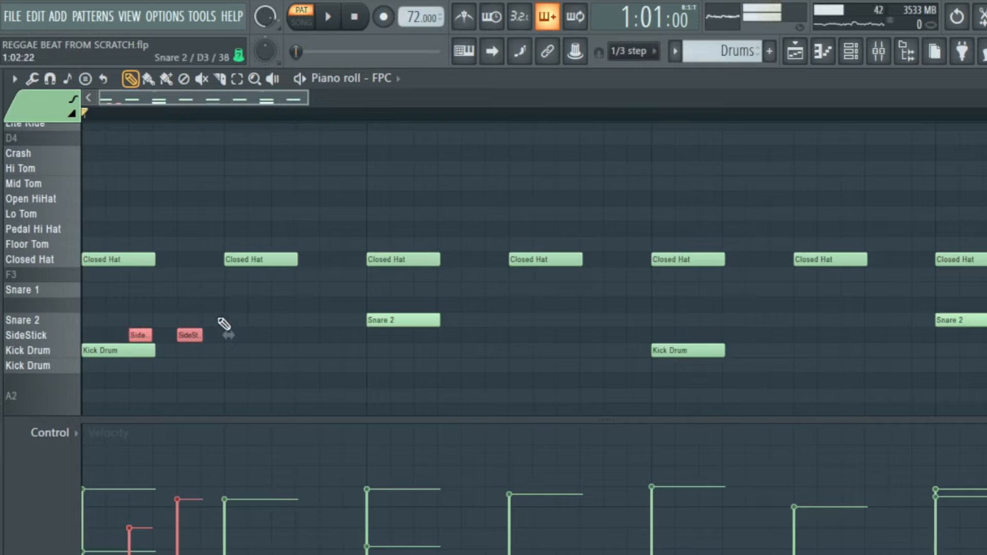
Play the opening of the Drums pattern twice to hear the kick and SideStick timing.
scroll(221, 322, "down", 2, "ctrl")
scroll(221, 322, "down", 2)
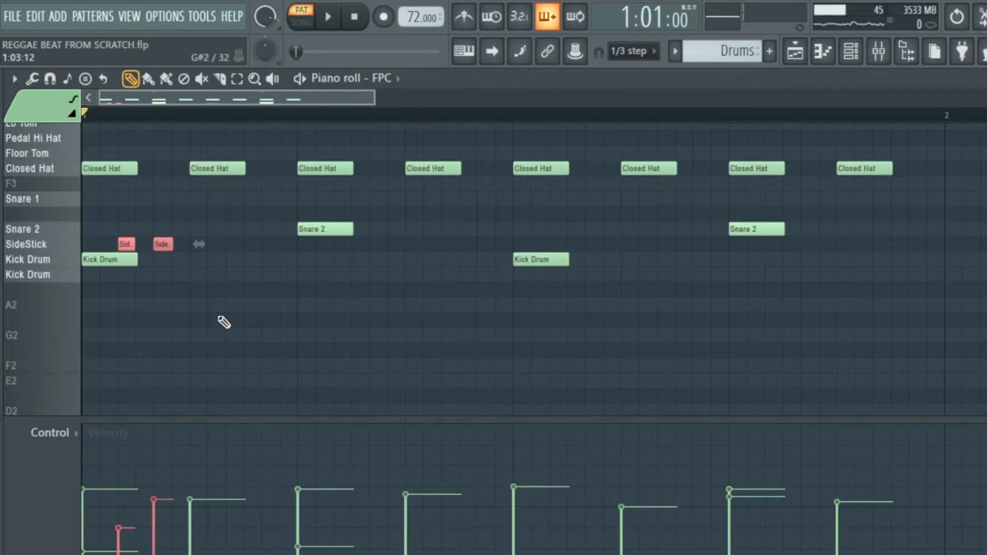
key("space")
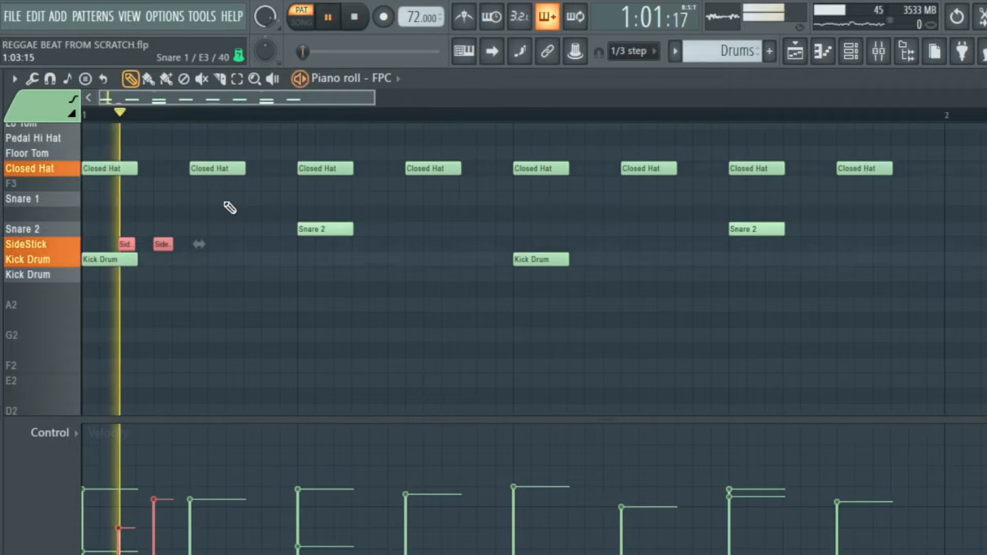
key("space")
key("space")
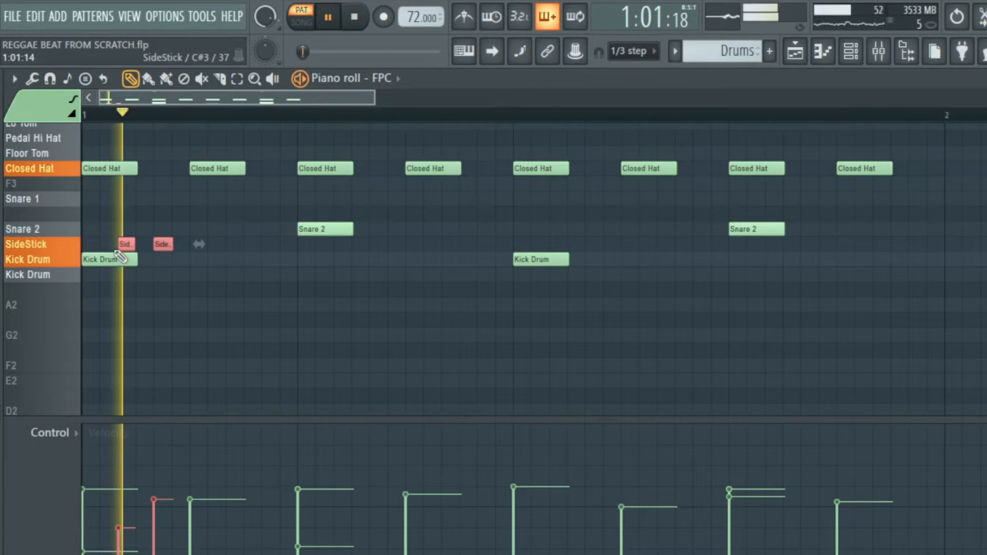
key("space")
Audition the two Snare 2 notes and the two Tambourine notes layered with them.
left_click(316, 231)
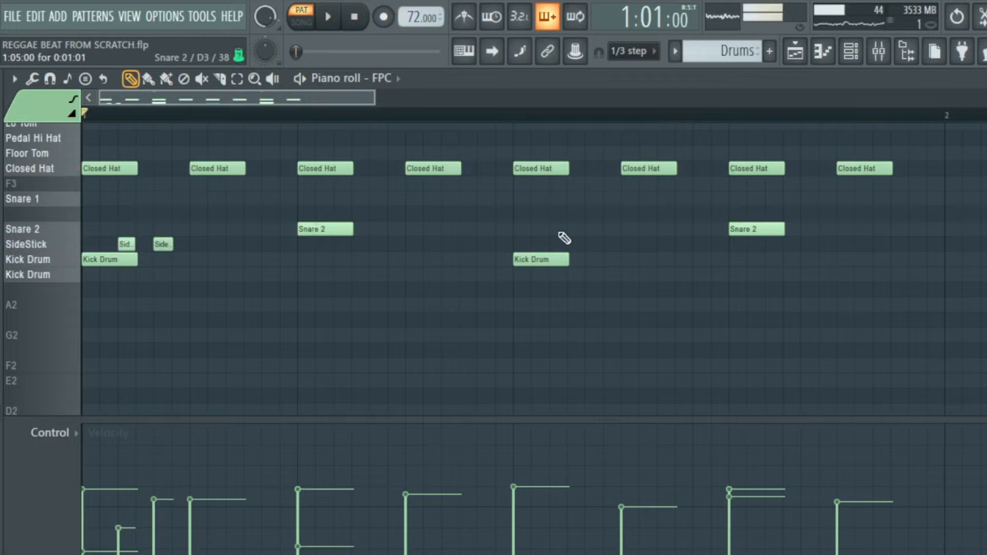
left_click(746, 231)
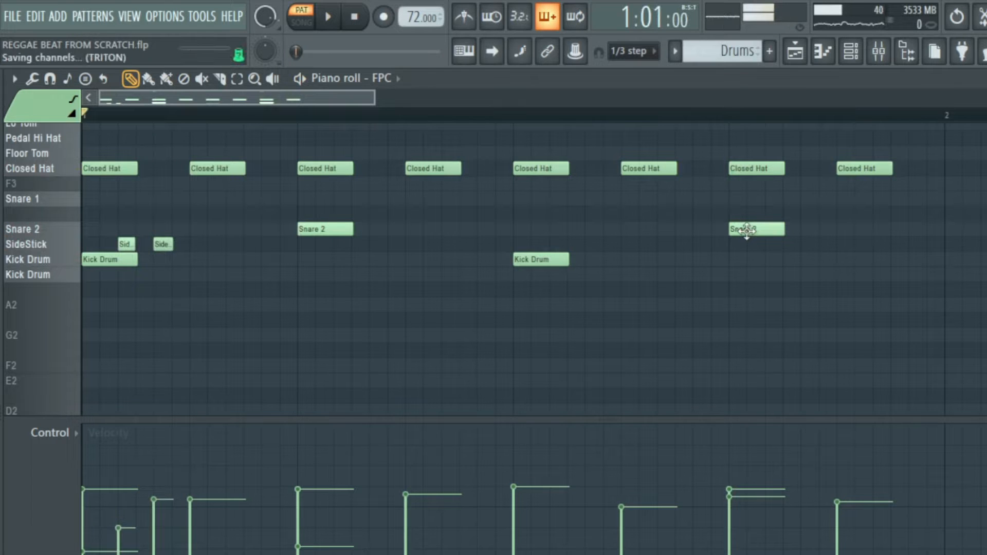
scroll(330, 269, "up", 3)
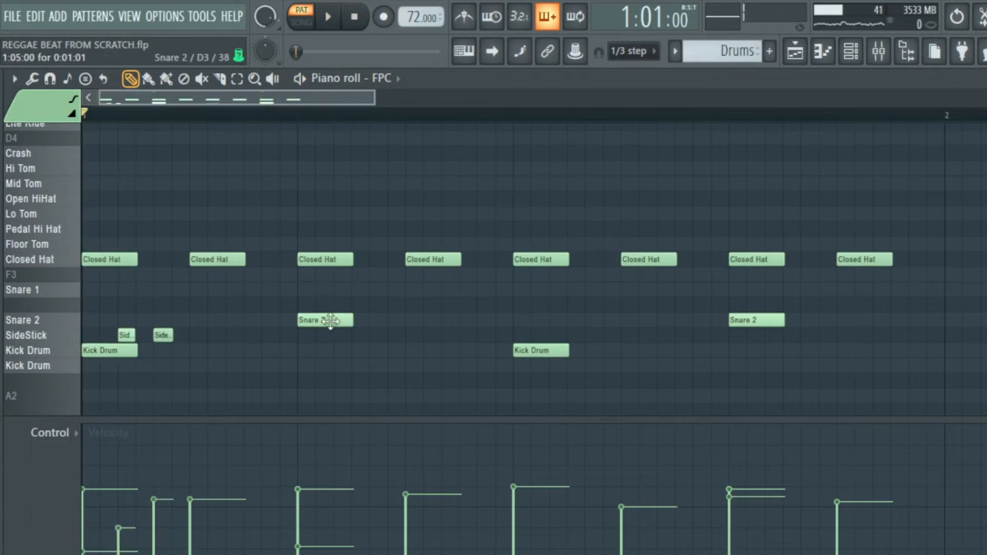
scroll(348, 377, "up", 3)
left_click(764, 410)
left_click(737, 168)
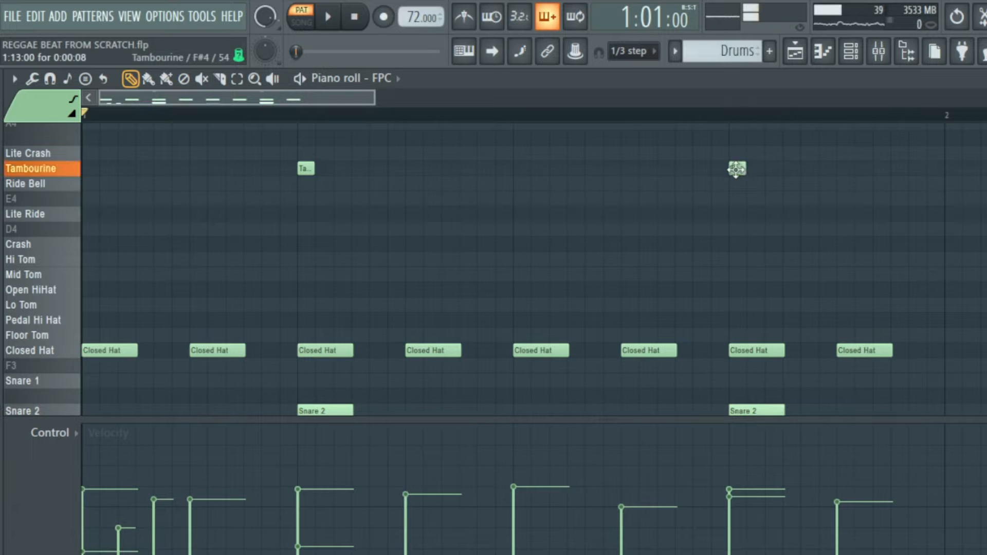
left_click(303, 168)
Play the Drums pattern to hear the snare and tambourine layered together.
scroll(287, 263, "down", 2)
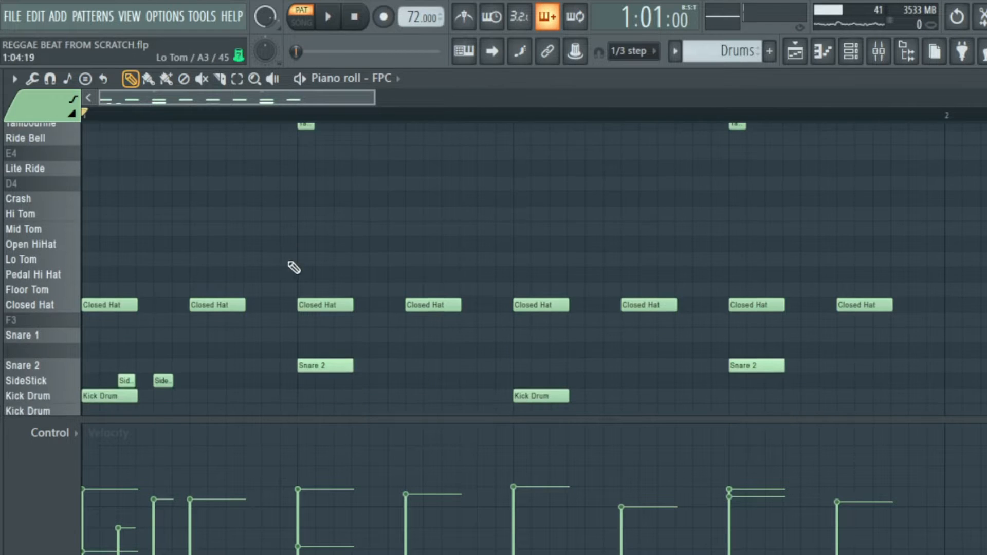
key("space")
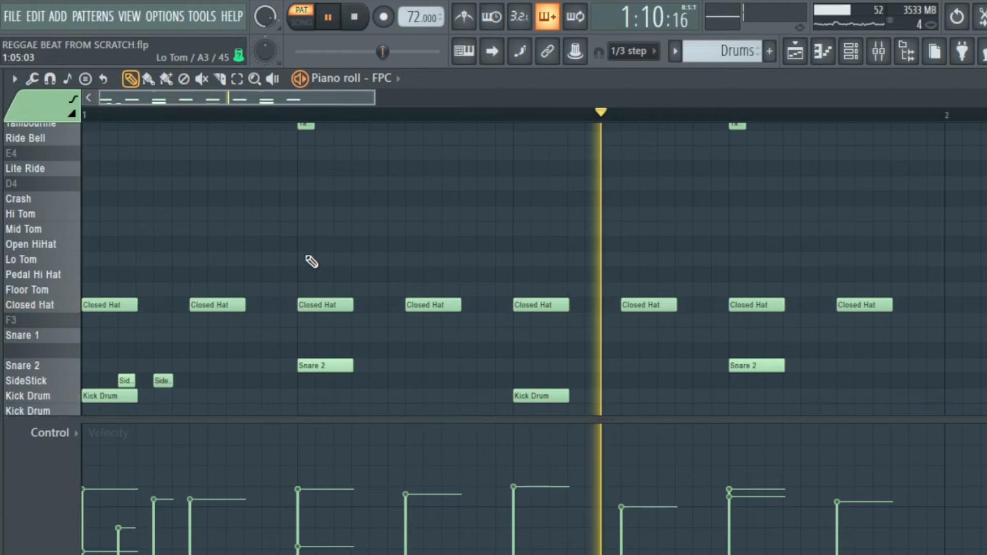
key("space")
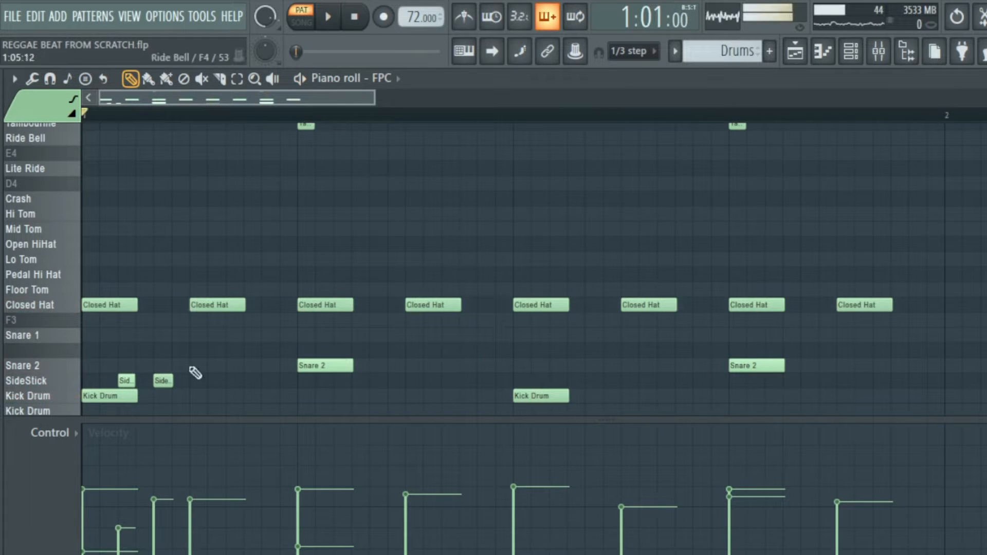
Audition the Closed Hat notes and play the pattern to hear their rhythm.
left_click(101, 306)
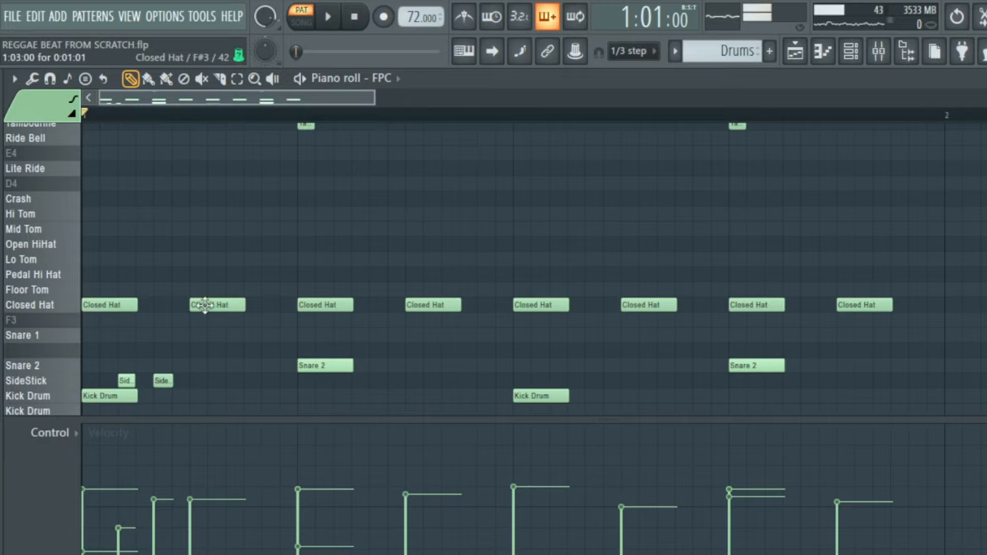
left_click(426, 302)
key("space")
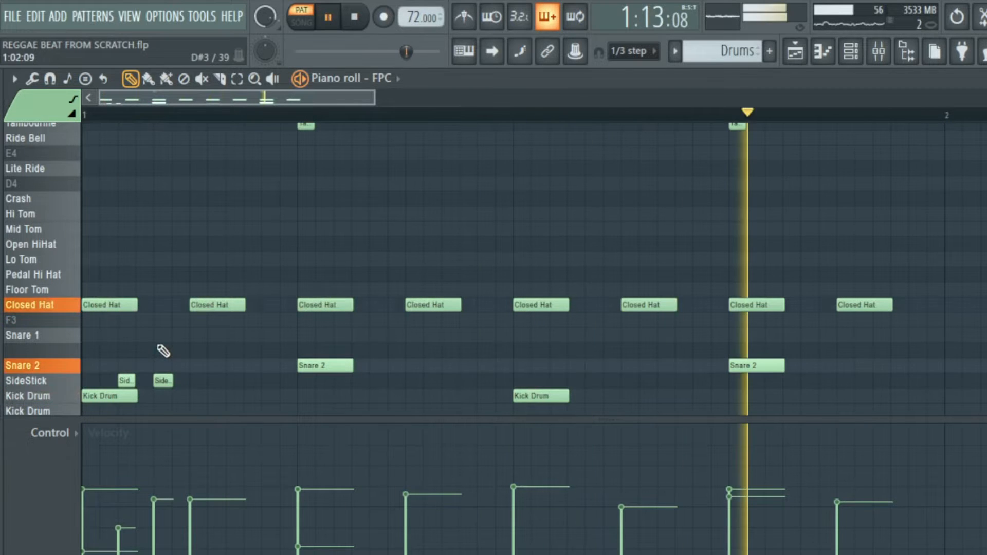
key("space")
Collapse the velocity control lane so the note grid fills the piano roll.
scroll(310, 300, "down", 2)
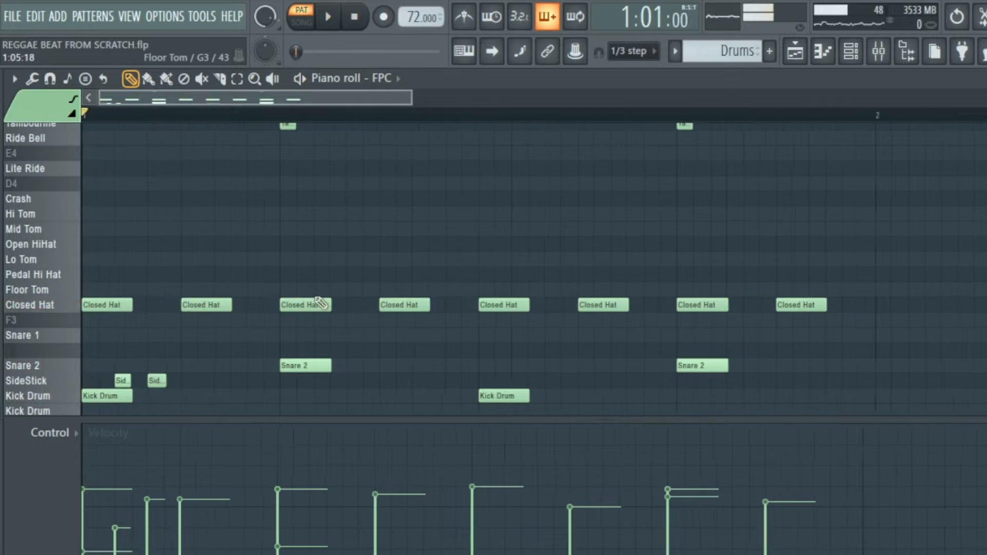
left_click_drag(315, 437, 315, 554)
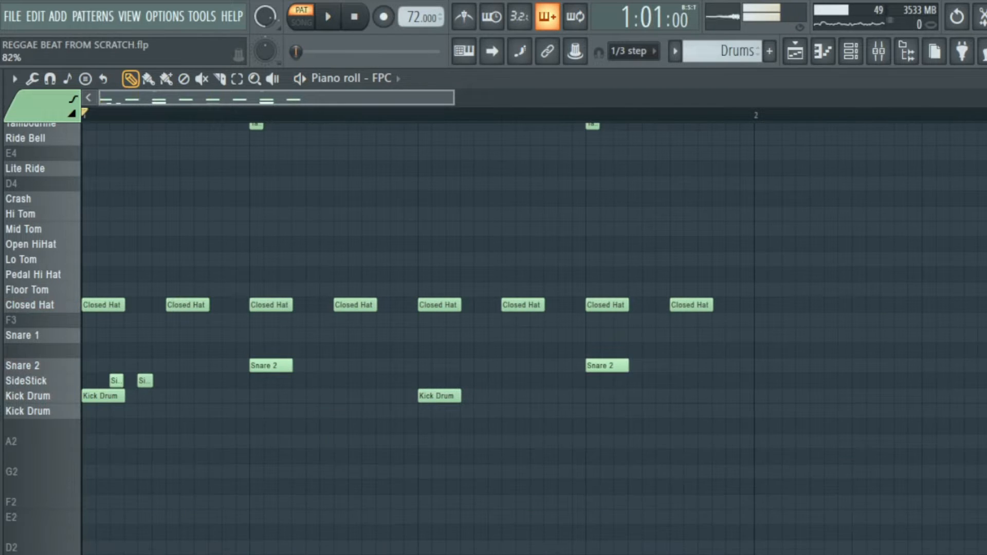
scroll(265, 491, "up", 2)
Return to the playlist and play the LOOPS and drum tracks together from the Start marker.
key("F5")
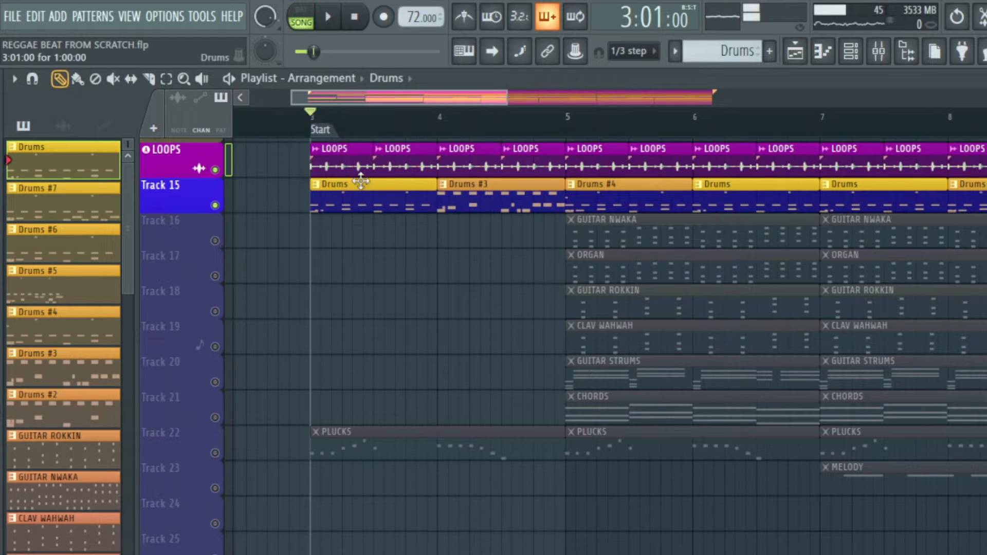
key("space")
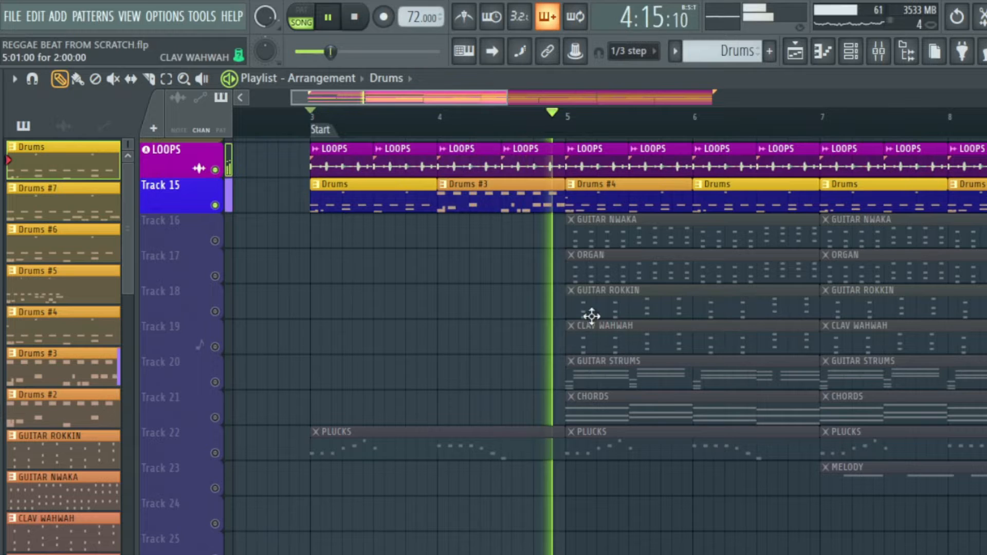
key("space")
Add a time marker named VERSE at bar 5 of the playlist.
left_click(567, 128)
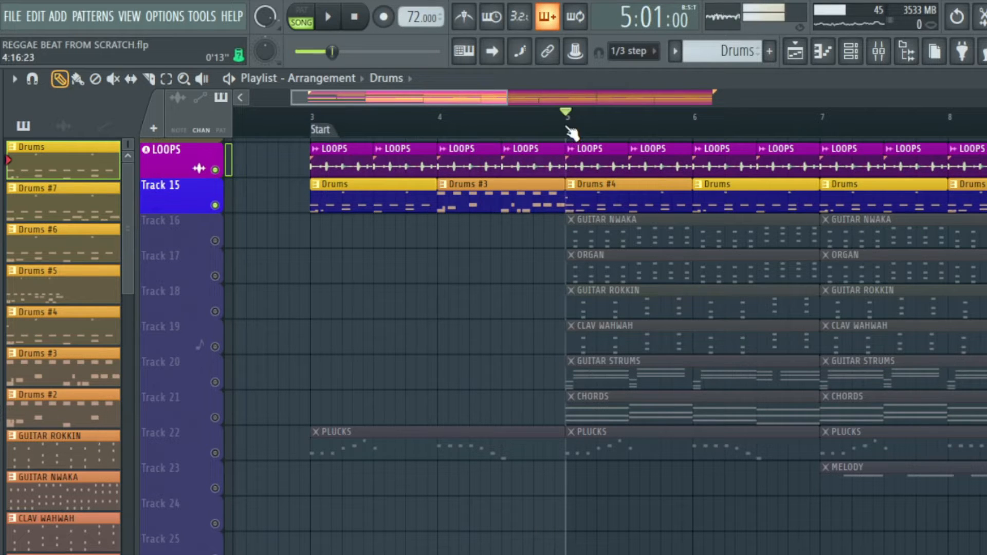
key("alt+t")
type("VERSE")
key("Return")
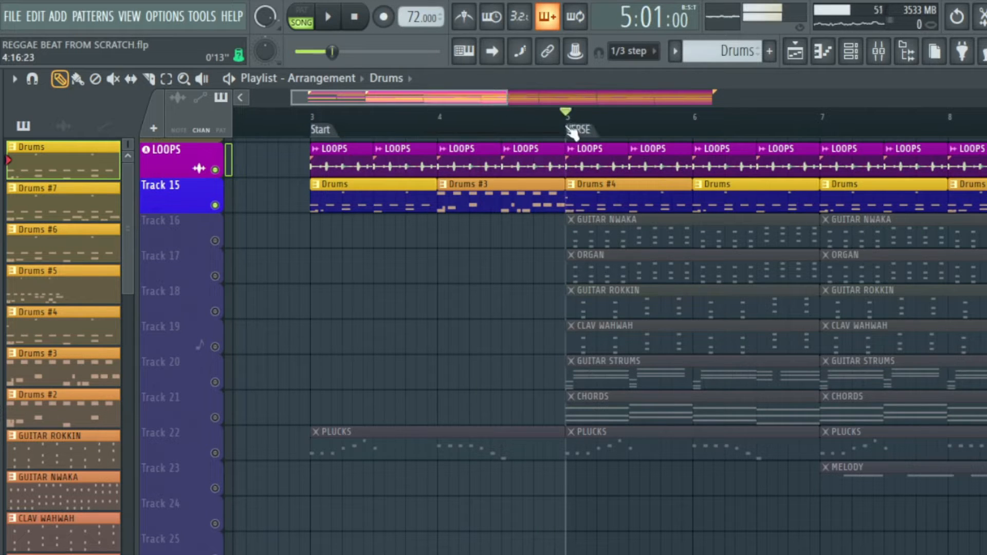
Open the Drums #3 clip at bar 4 of Track 15 in the piano roll and play its drum fill.
left_click(507, 132)
left_click(502, 118)
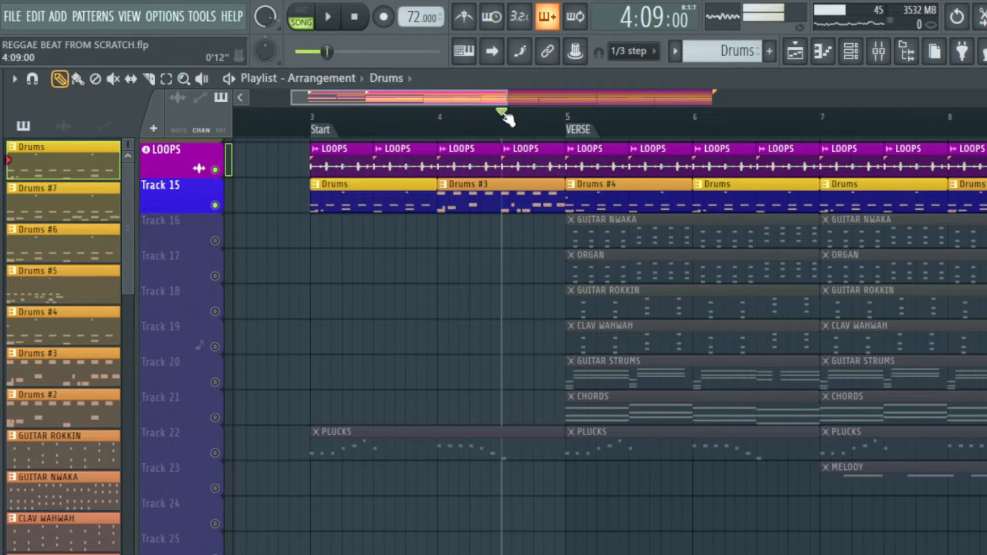
left_click(461, 194)
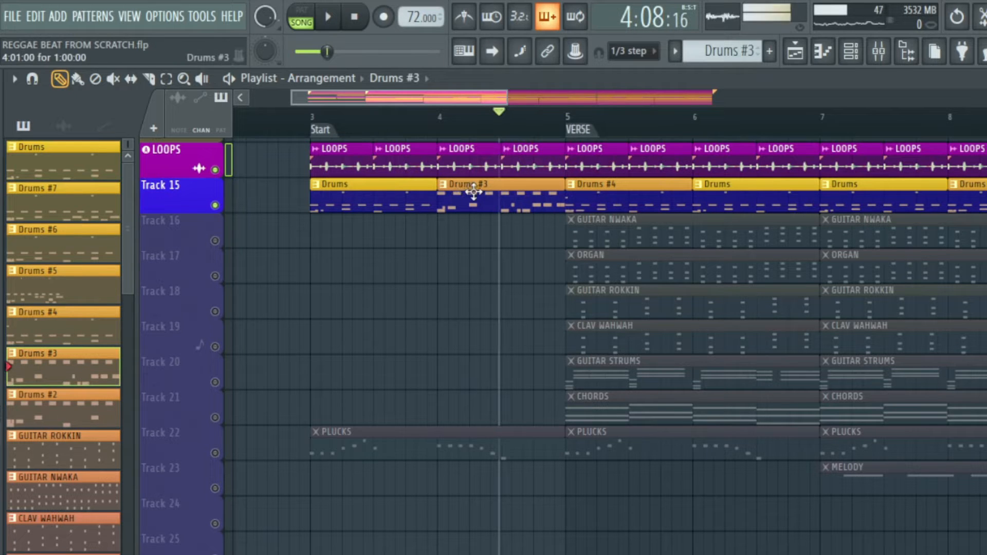
double_click(471, 191)
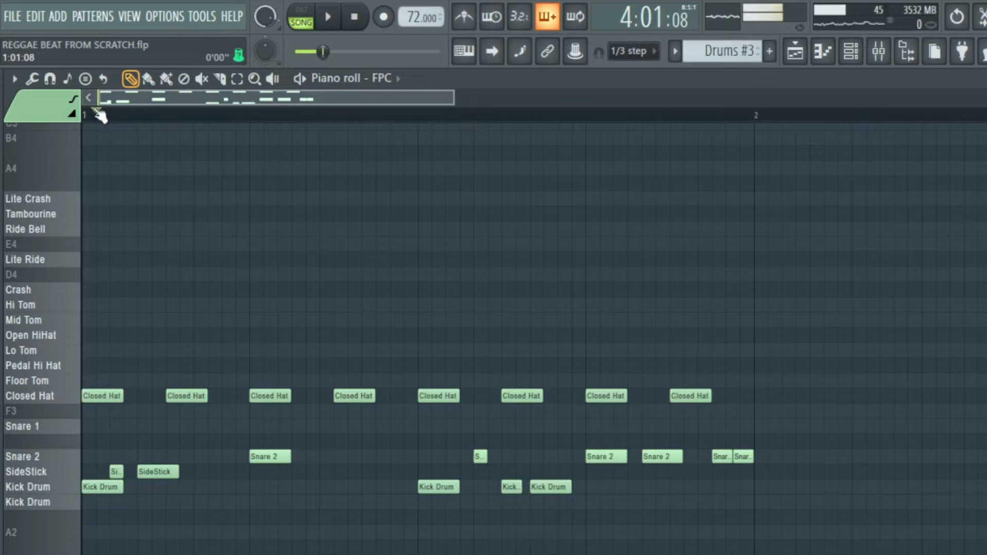
key("space")
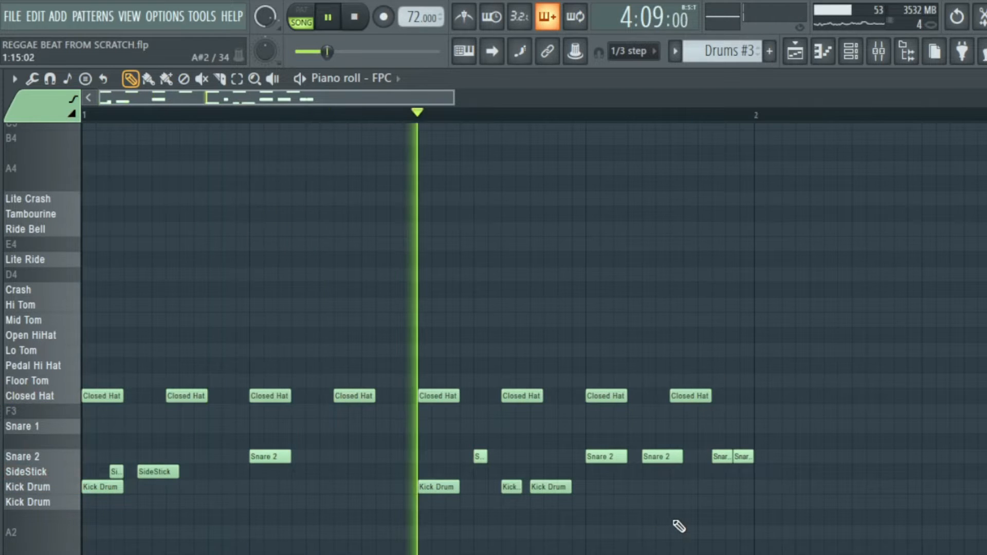
key("space")
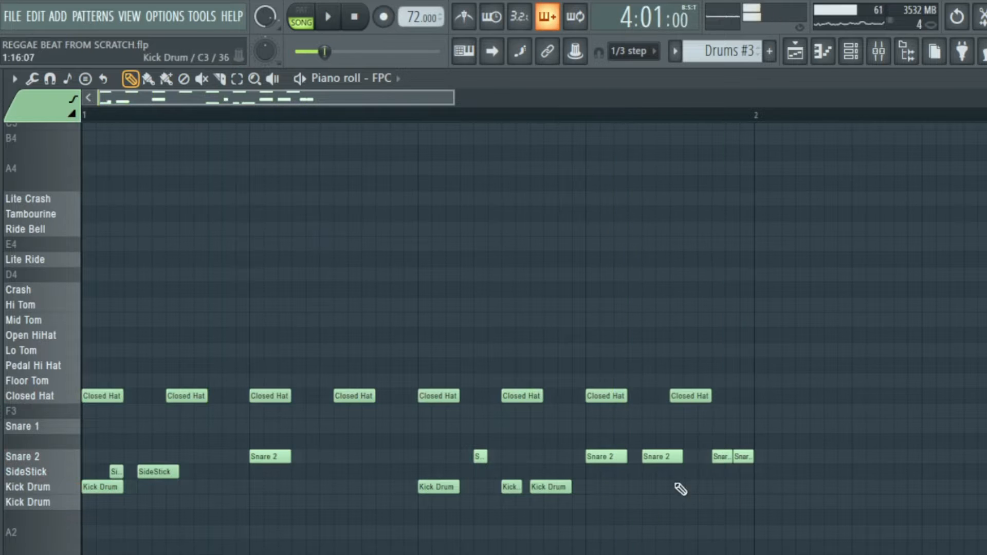
Select the closing run of Snare 2 notes in the Drums #3 pattern and play the fill.
left_click_drag(472, 457, 768, 469)
scroll(591, 465, "down", 2)
key("space")
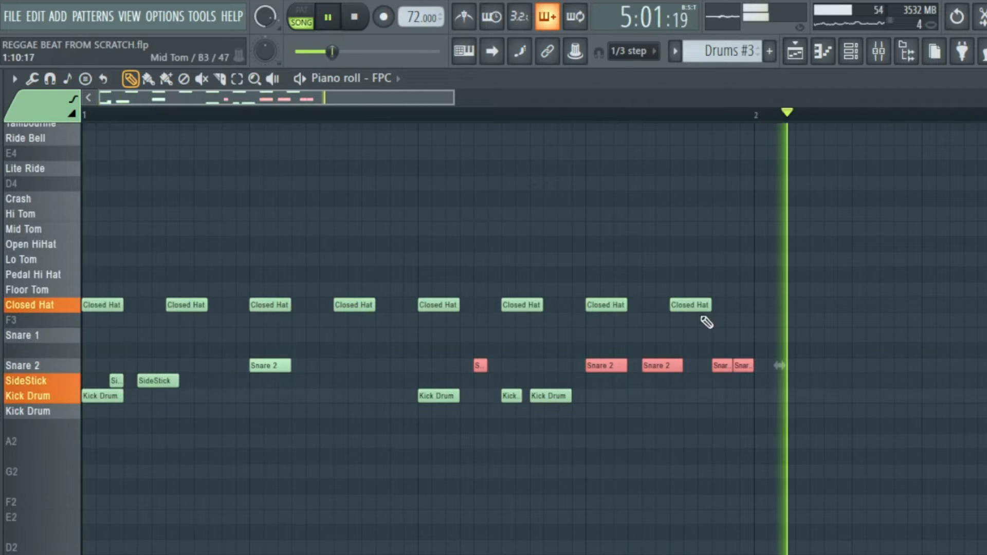
key("space")
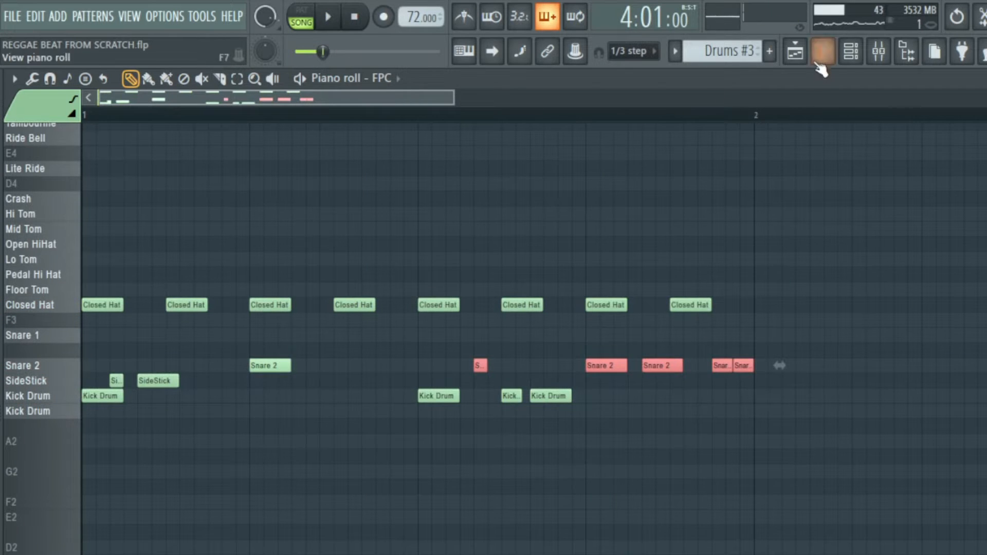
Return to the playlist and open the FPC drum instrument from the channel rack.
left_click(822, 50)
left_click(851, 51)
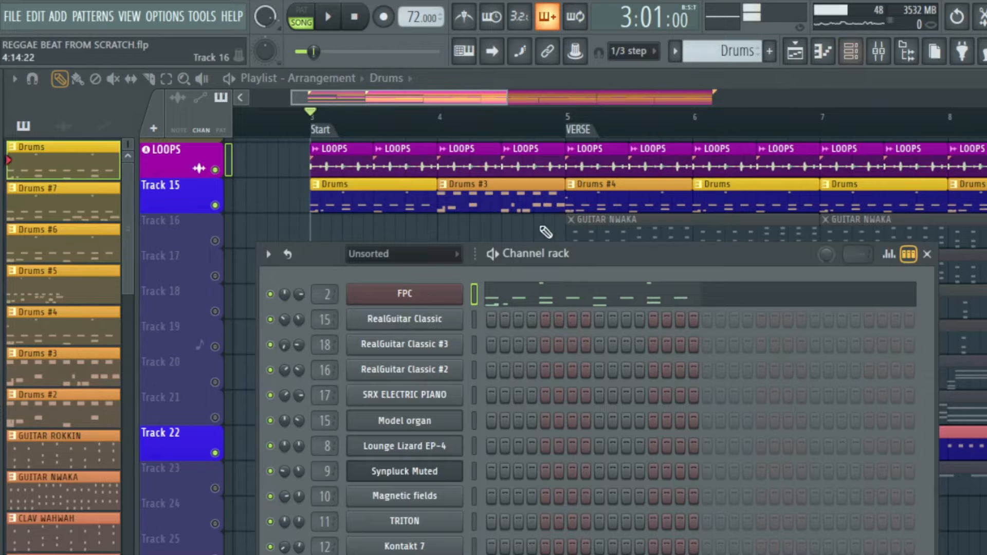
left_click(414, 302)
left_click_drag(506, 260, 534, 191)
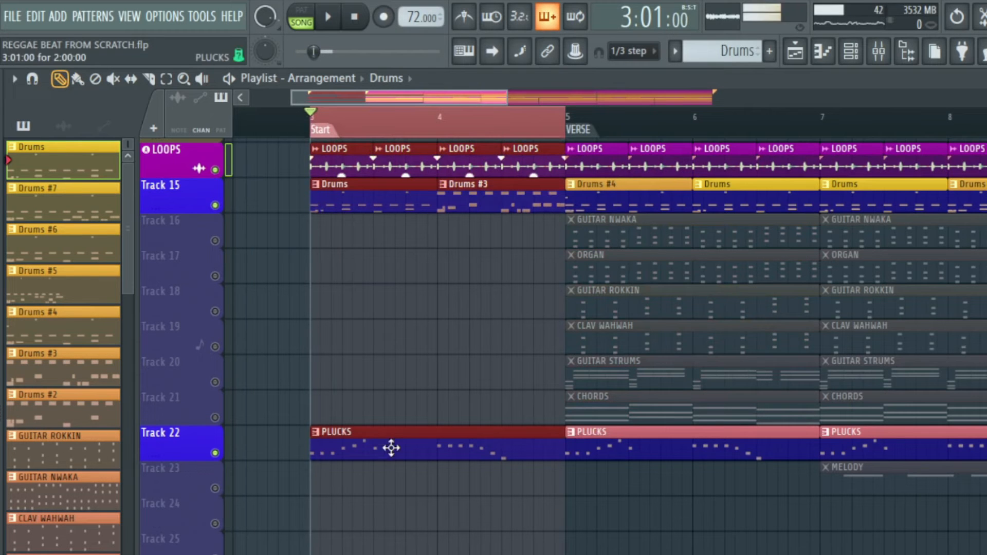
Open the PLUCKS clip at bar 3 of Track 22 in the piano roll and play its melody.
double_click(350, 455)
key("space")
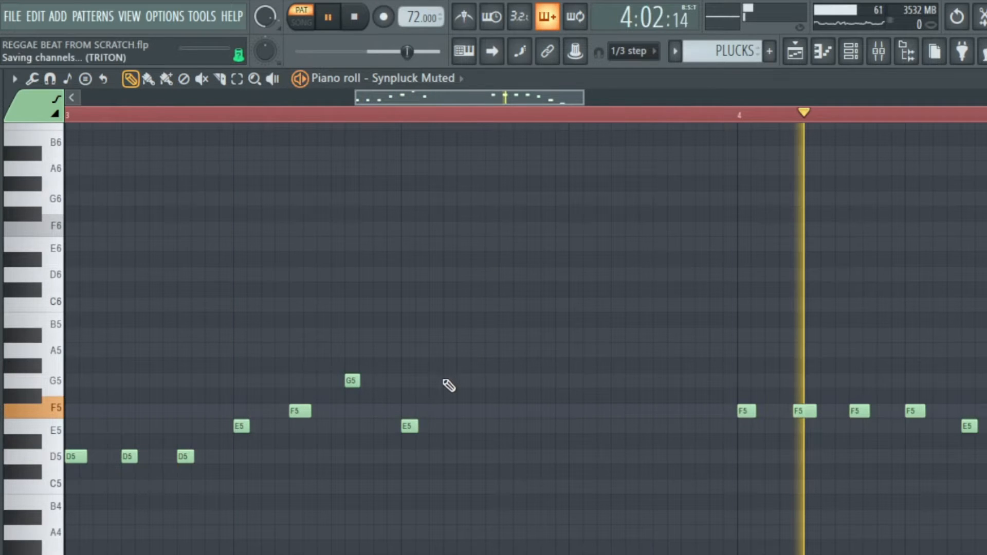
key("space")
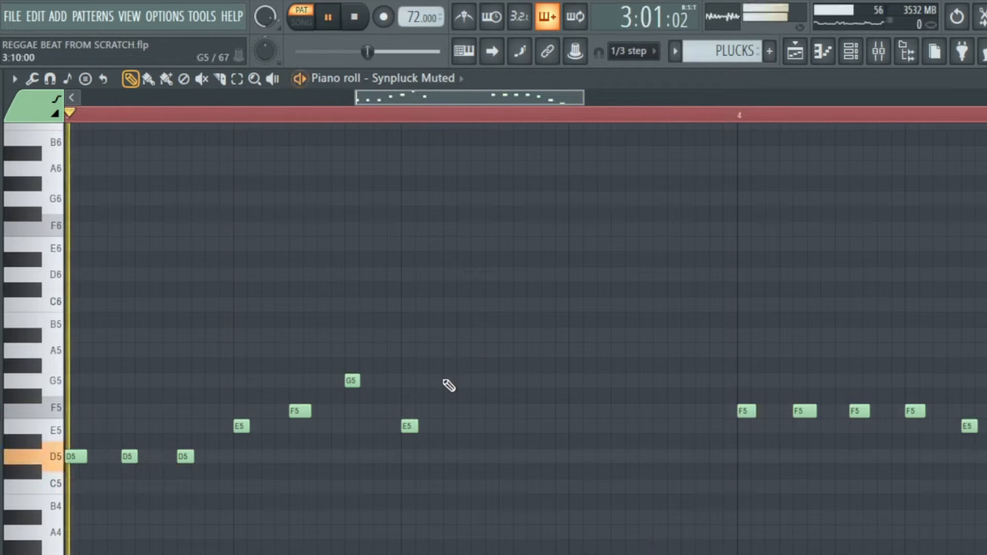
Inspect the Synpluck Muted preset in its FLEX instrument and play the plucks with the loops and drums in song mode.
left_click(802, 56)
left_click(850, 51)
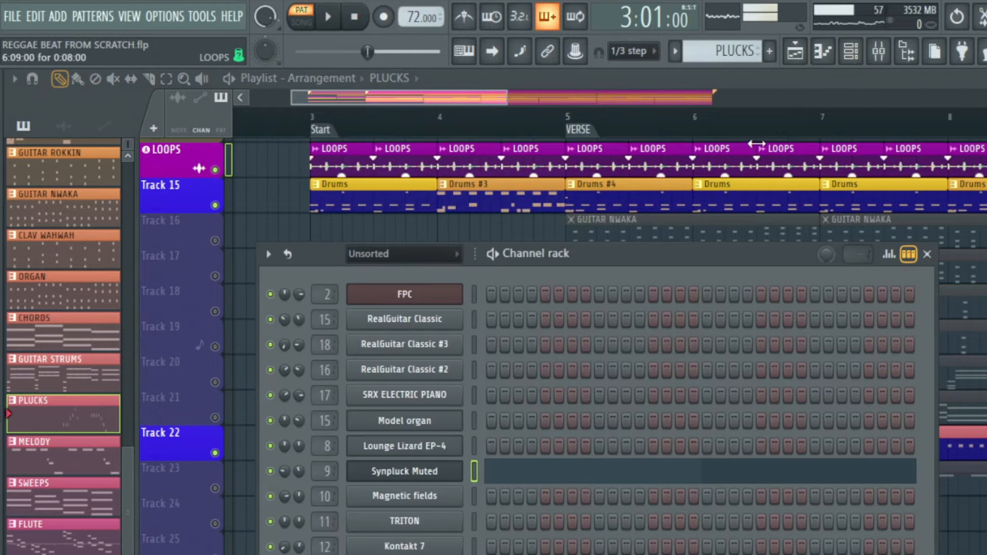
left_click(403, 469)
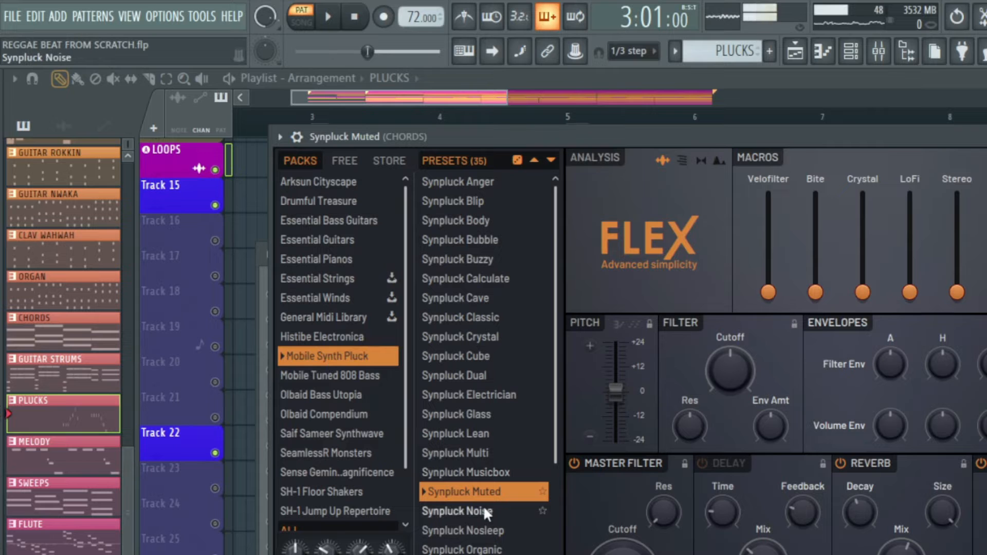
left_click(544, 492)
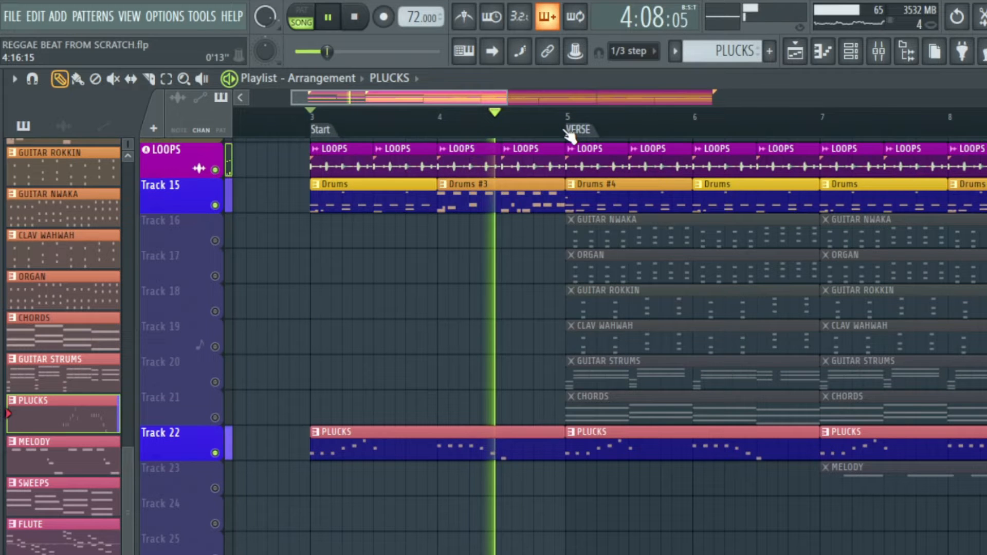
key("space")
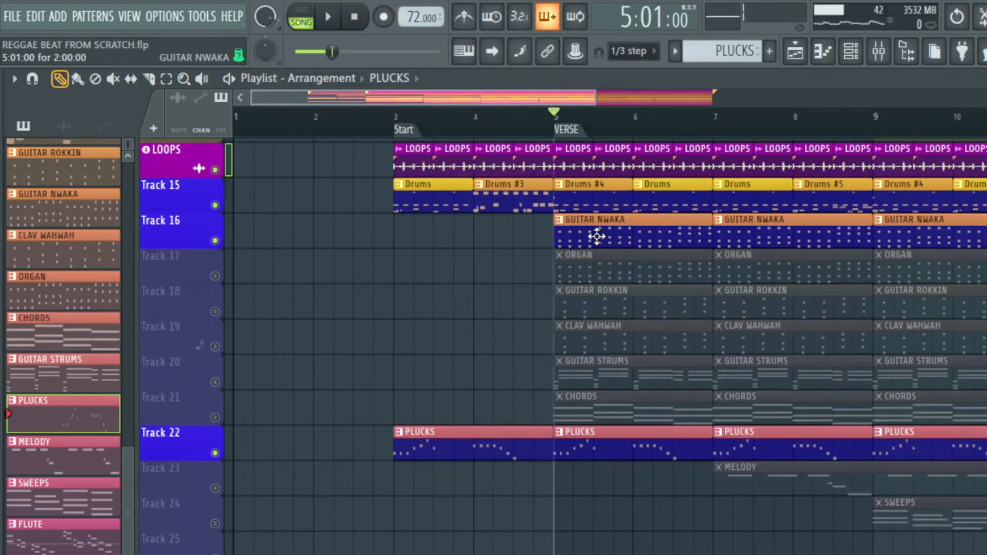
Open the GUITAR NWAKA clip at bar 5 of Track 16 in the piano roll and play its chords.
double_click(618, 237)
key("space")
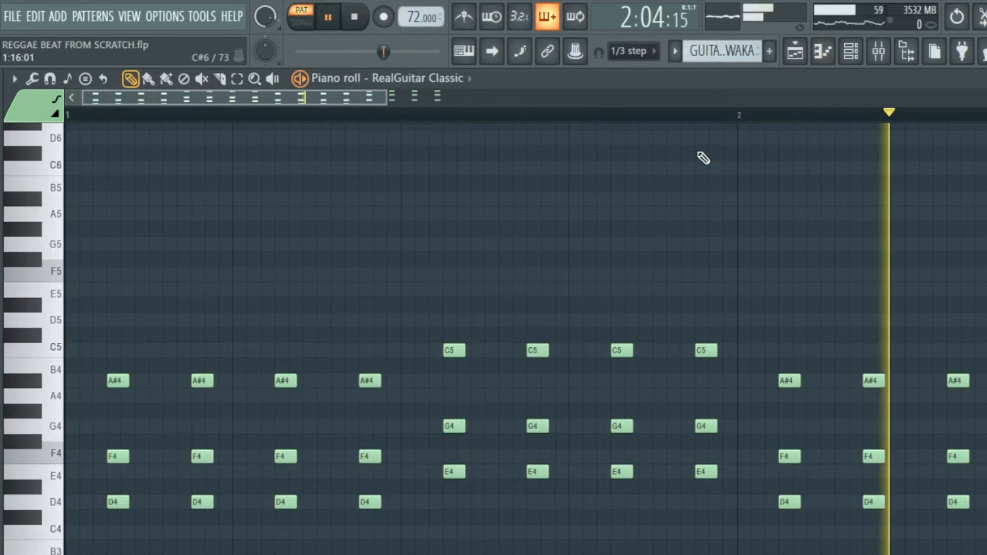
scroll(703, 158, "down", 2)
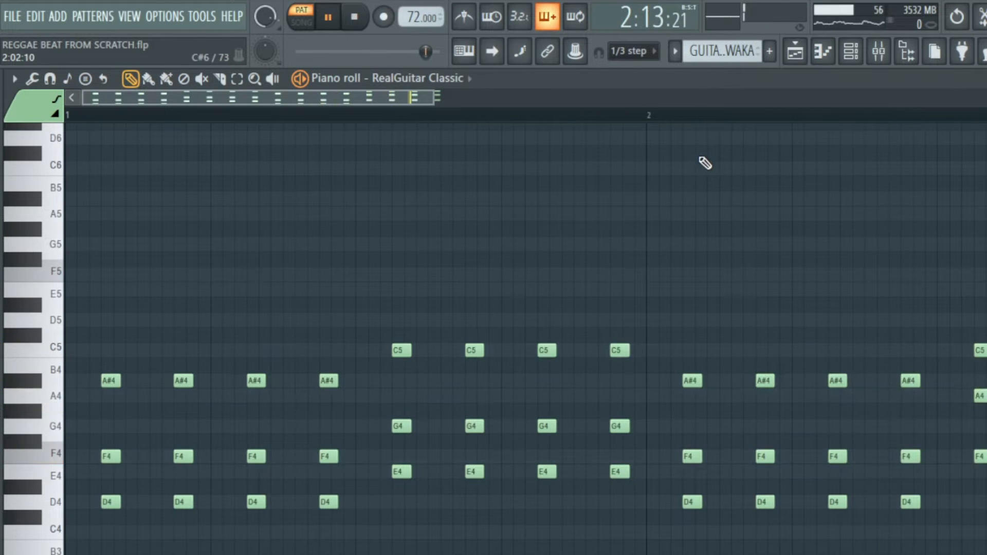
Stop playback and open the RealGuitar Classic instrument from the channel rack.
key("F6")
key("space")
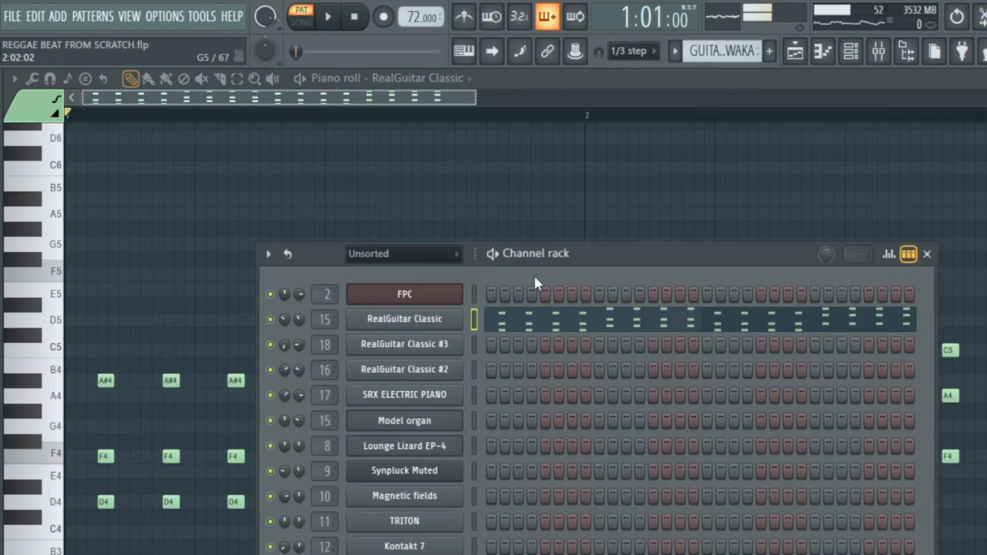
left_click(421, 322)
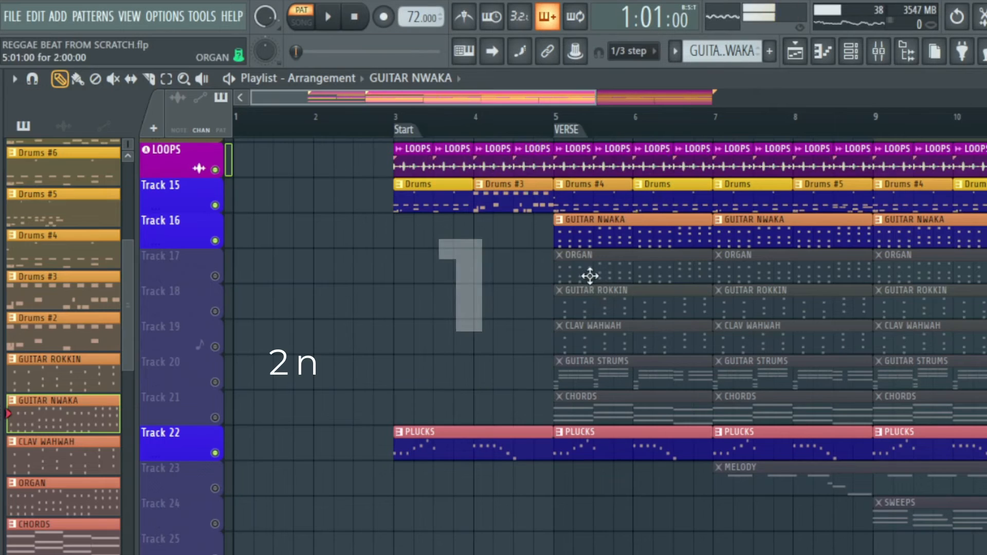
Enable and solo Track 17, and play its ORGAN clips from the VERSE marker.
left_click(215, 276)
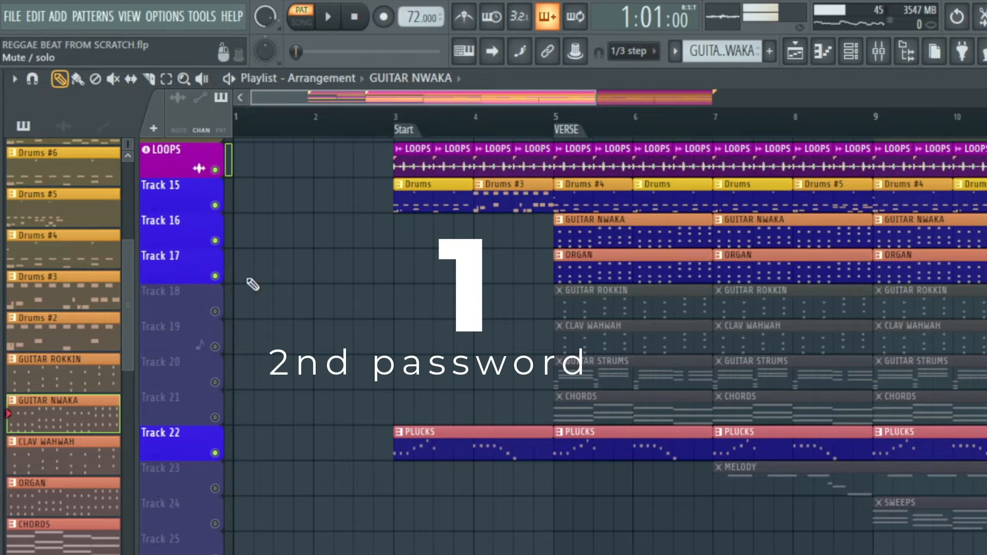
right_click(215, 276)
key("space")
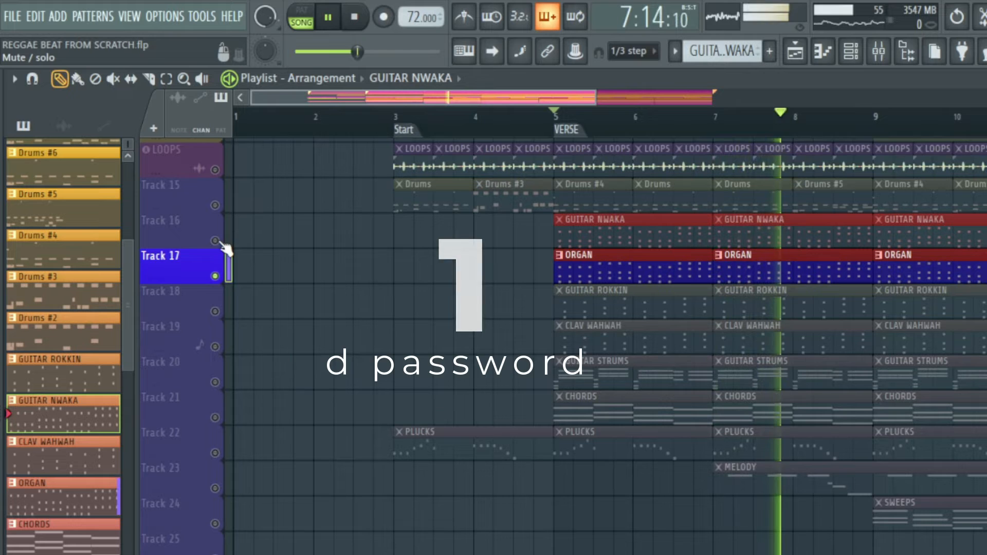
key("space")
Inspect the Model organ instrument from the channel rack and play the soloed ORGAN track again from the VERSE marker.
left_click(851, 51)
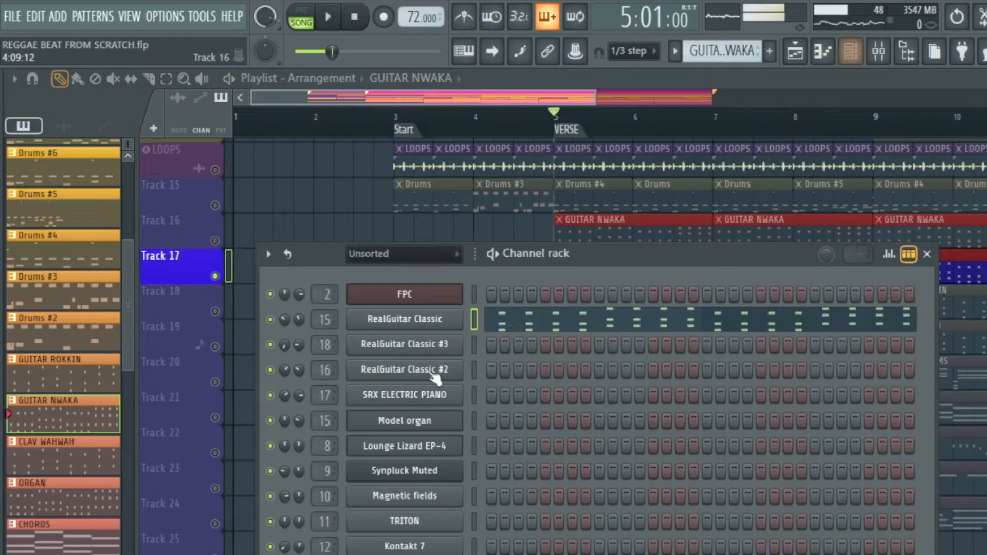
left_click(423, 428)
left_click_drag(650, 309, 571, 283)
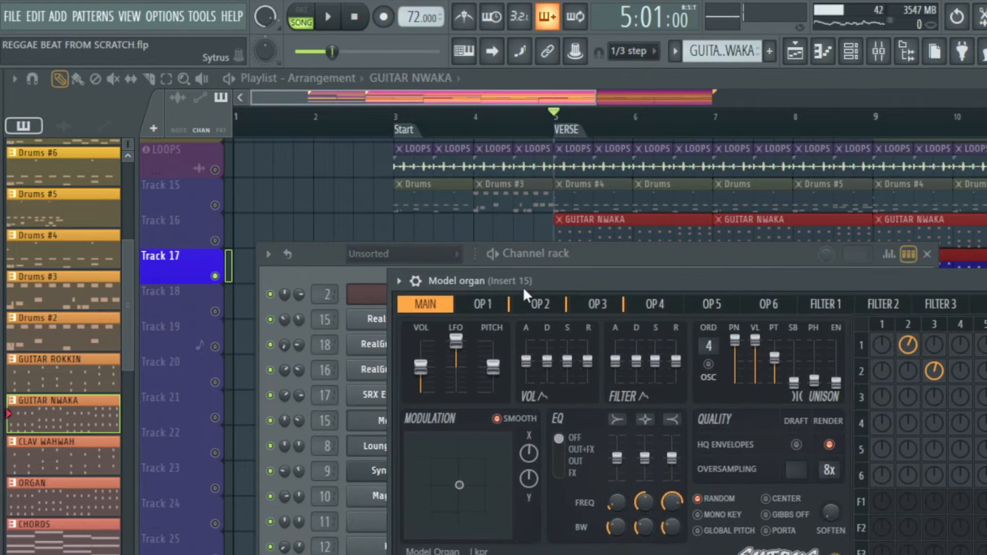
left_click_drag(511, 281, 702, 381)
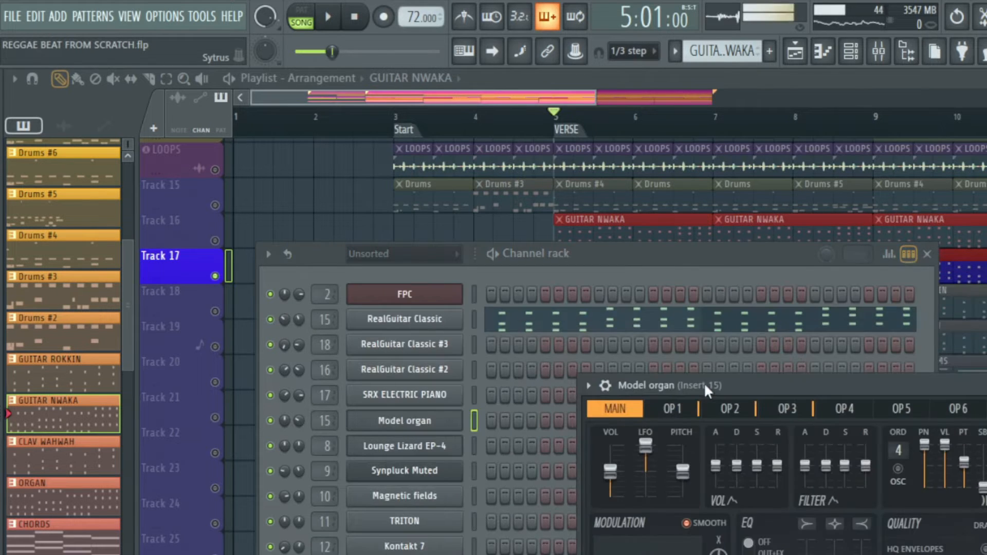
left_click(473, 423)
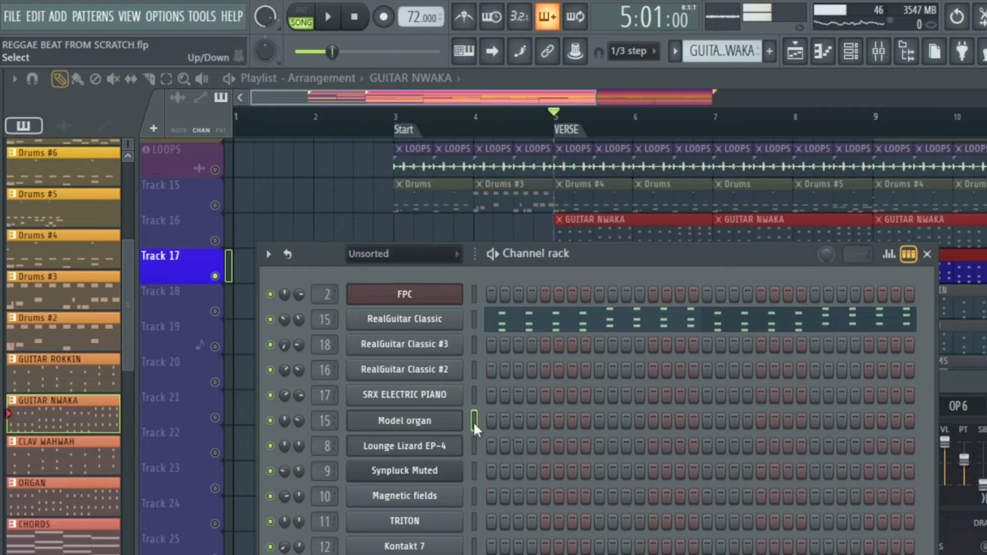
left_click(575, 108)
key("space")
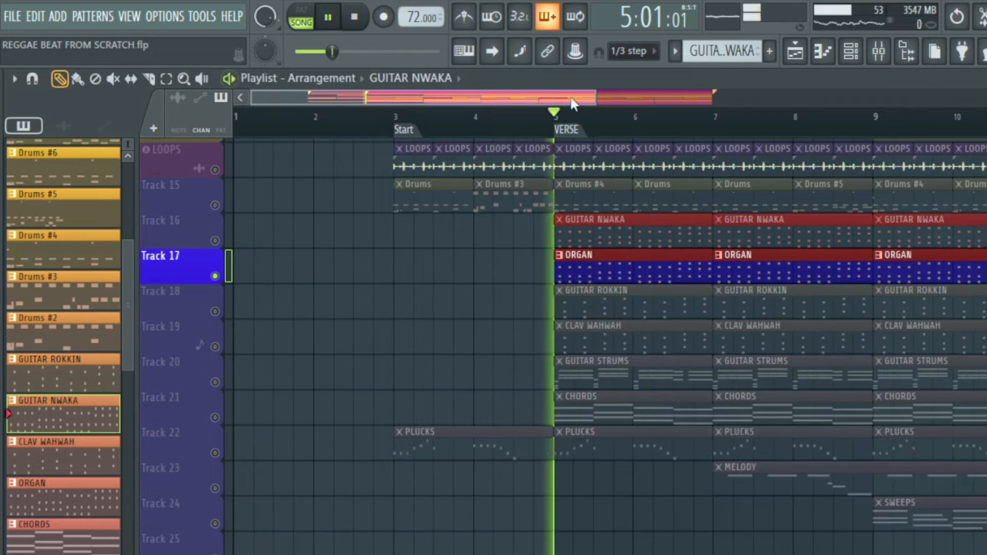
Play the GUITAR ROKKIN clips on Track 18 soloed and save the project.
left_click(215, 241)
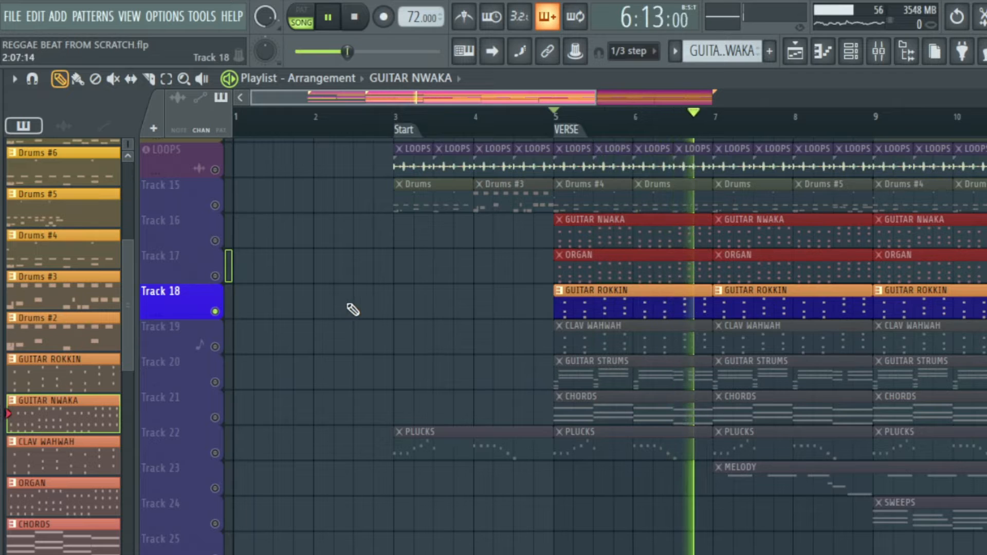
key("space")
key("ctrl+s")
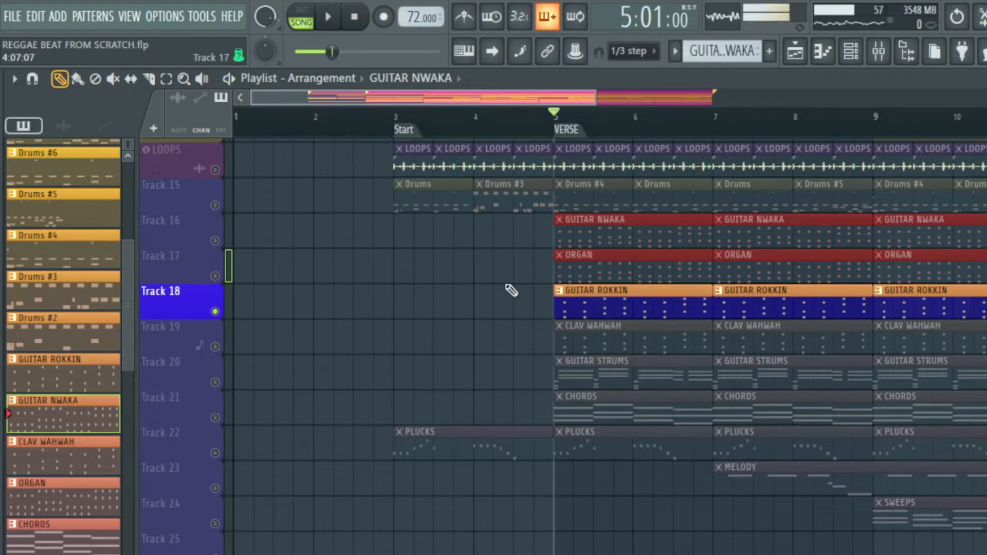
Unmute Tracks 16 and 17 and play GUITAR NWAKA, ORGAN and GUITAR ROKKIN together.
left_click(217, 243)
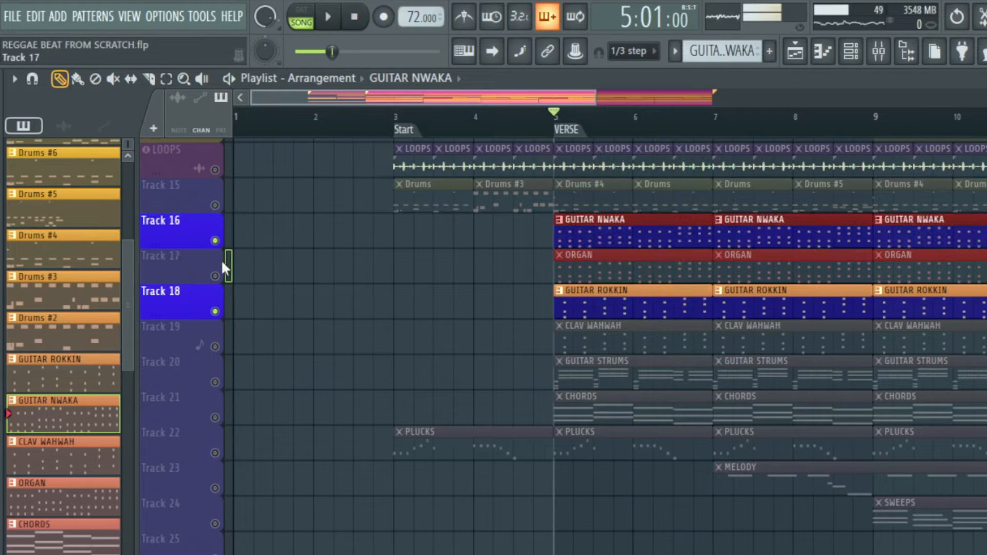
left_click(216, 276)
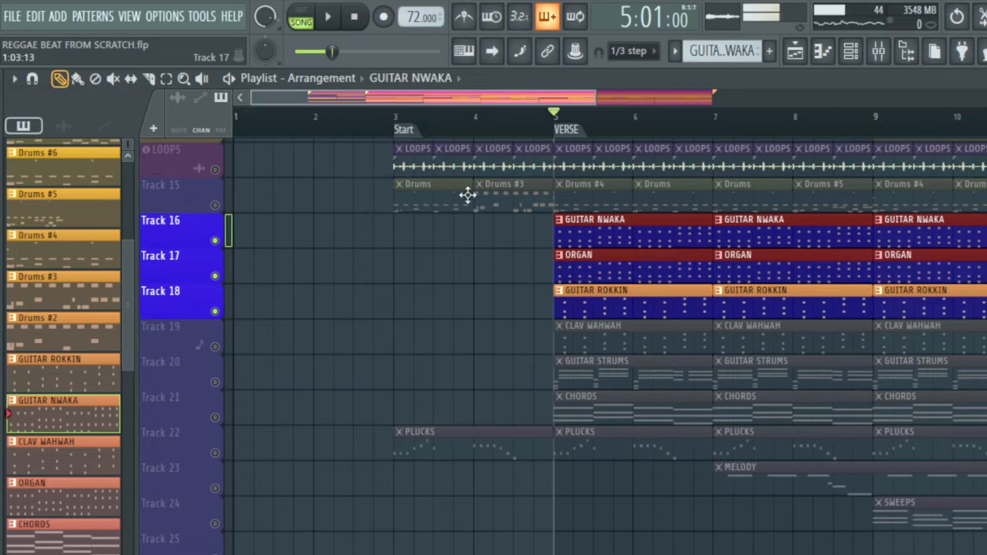
key("space")
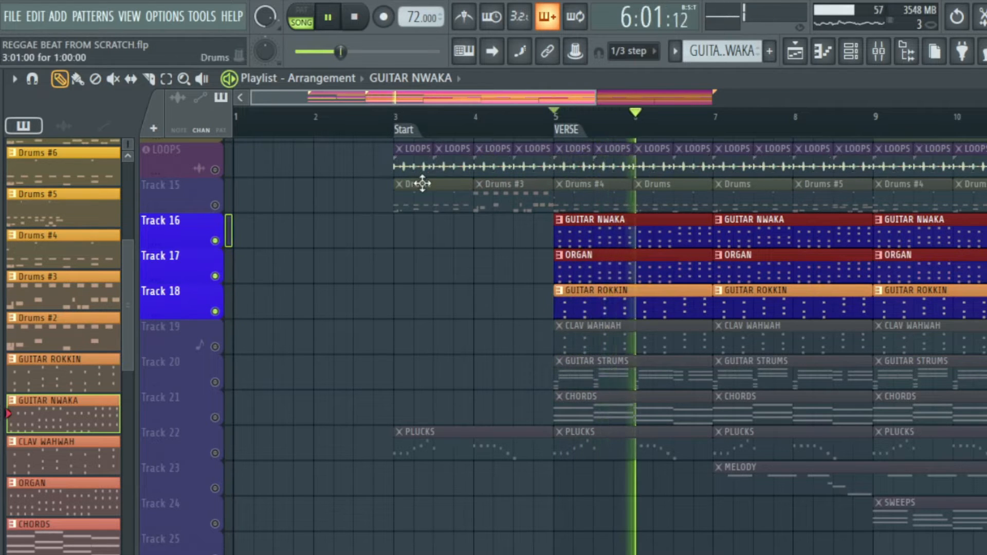
key("space")
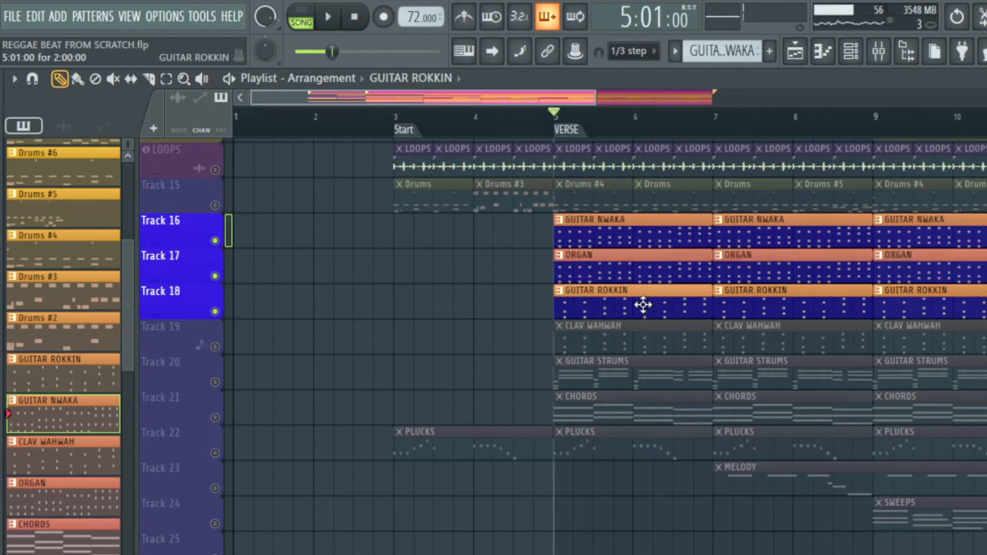
Open the GUITAR ROKKIN clip at bar 5 of Track 18 in the piano roll and play through its chord pattern.
double_click(643, 304)
scroll(88, 286, "up", 2, "ctrl")
key("space")
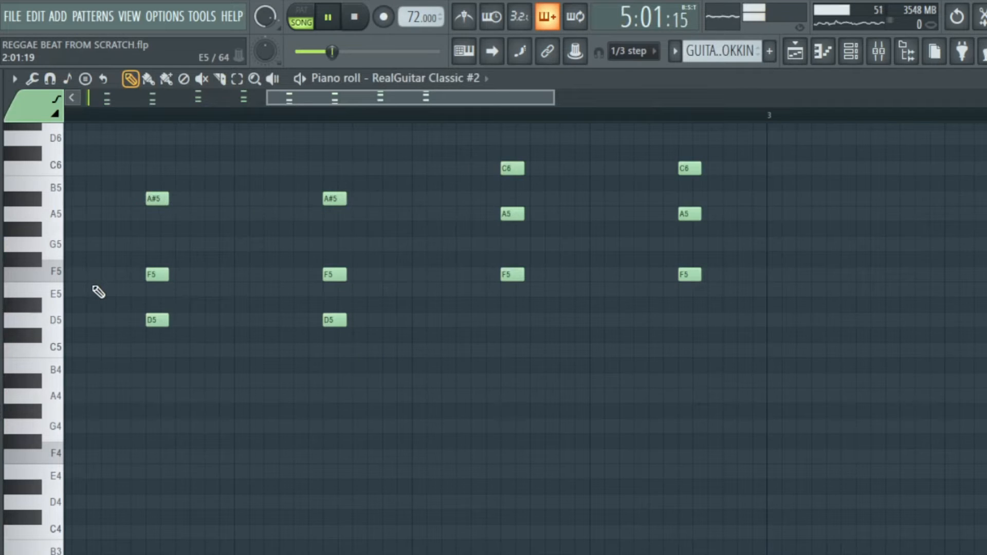
key("space")
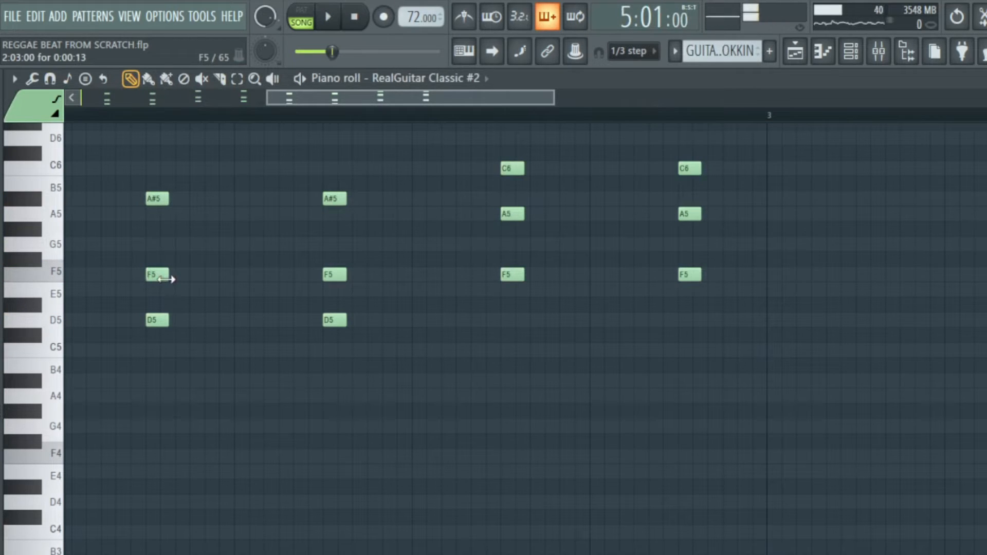
key("space")
left_click_drag(318, 97, 168, 106)
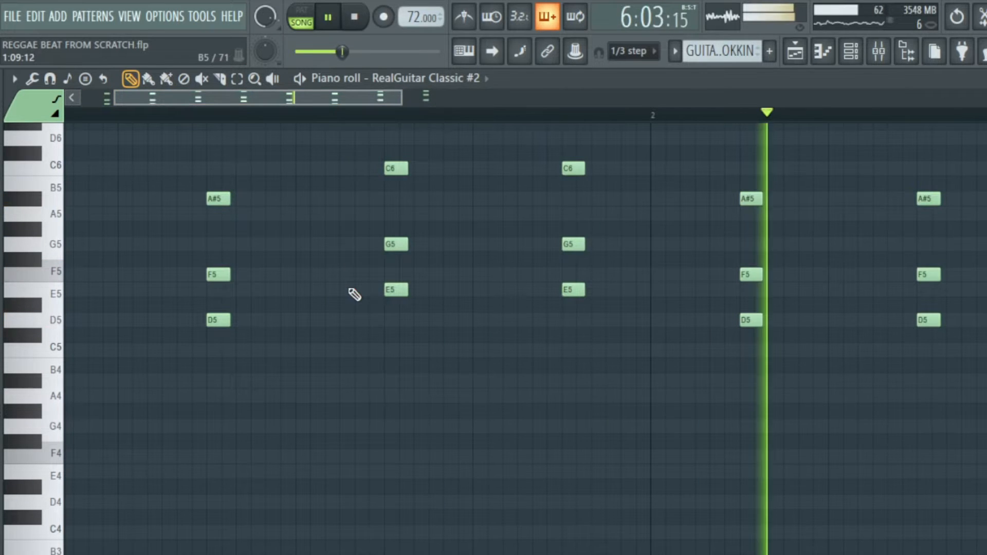
scroll(354, 294, "down", 4)
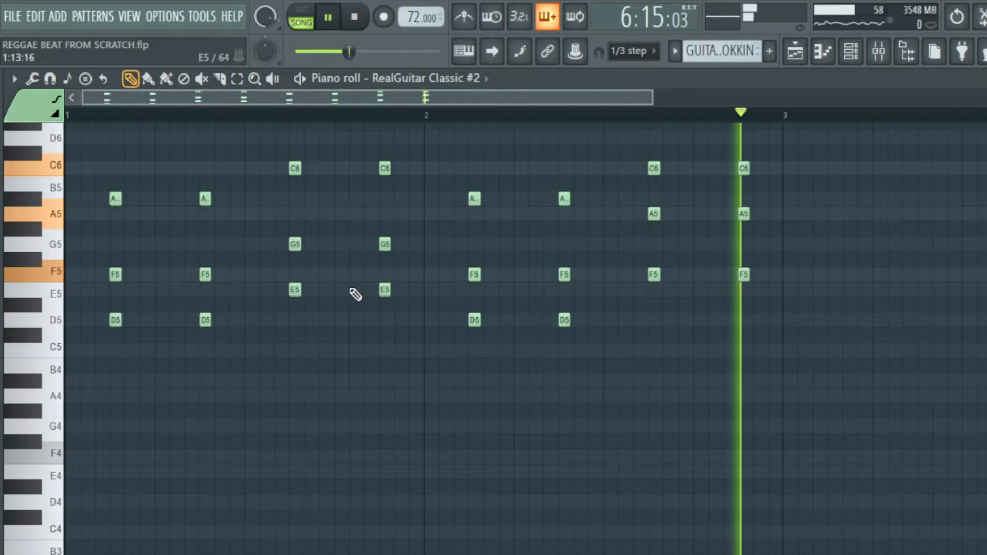
key("space")
key("space")
scroll(234, 324, "up", 3)
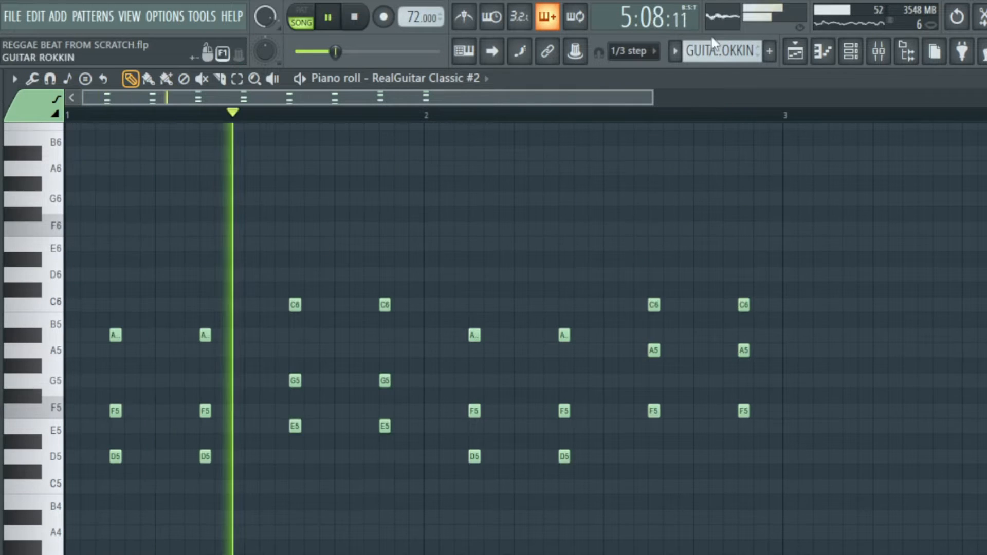
key("space")
Return to the playlist and play the two guitar tracks and the organ together from the VERSE marker.
left_click(803, 53)
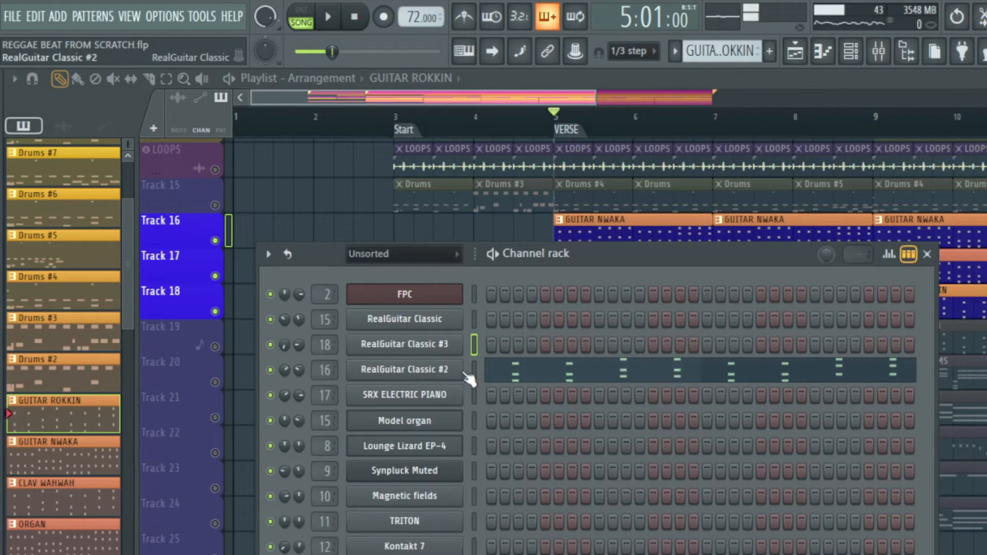
left_click(549, 115)
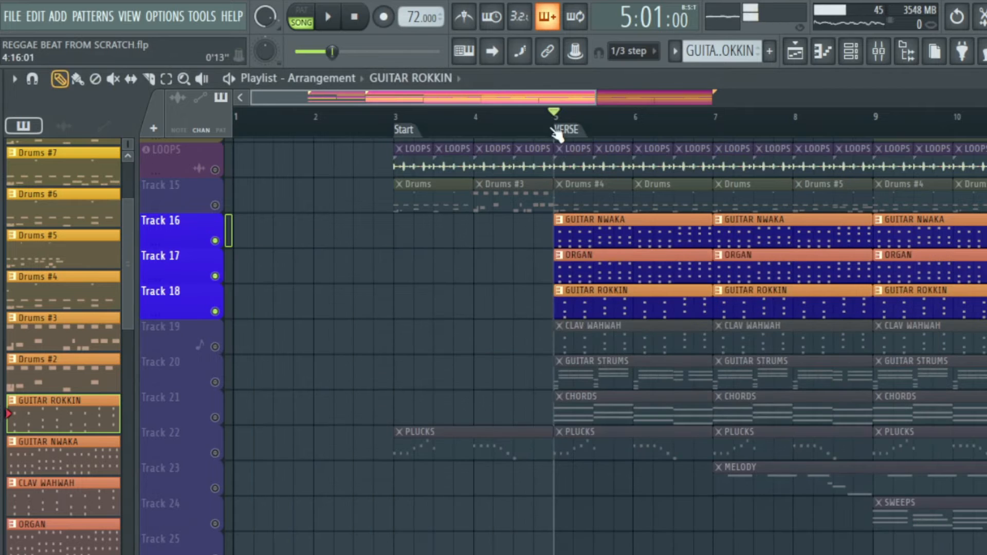
key("space")
key("space")
key("space")
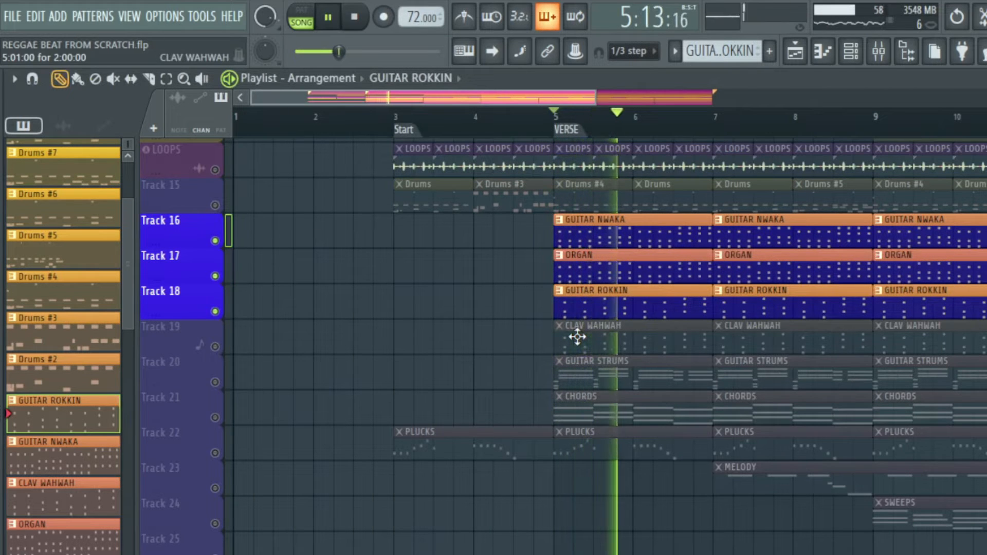
Unmute Track 19 and play through the CLAV WAHWAH chord pattern in the piano roll.
key("space")
left_click(215, 347)
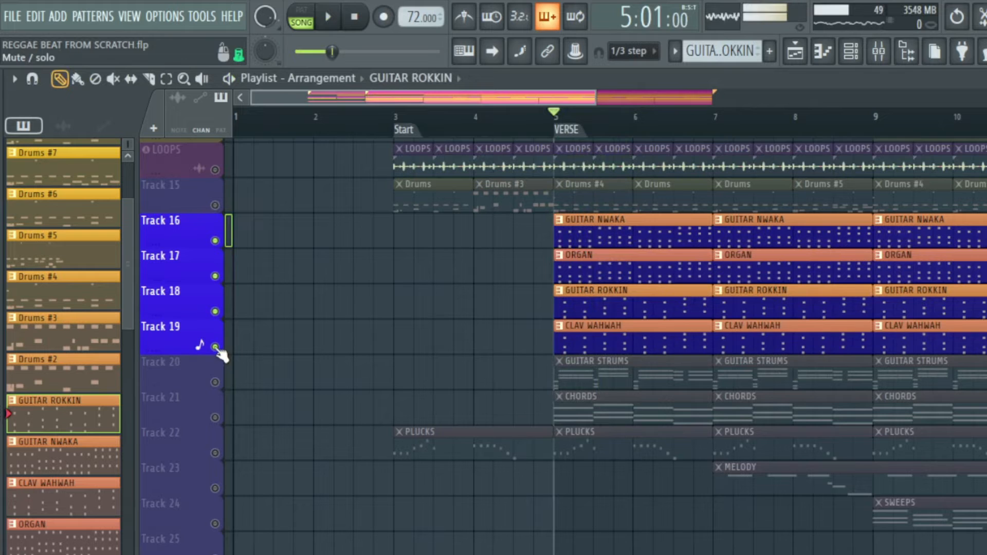
left_click(617, 334)
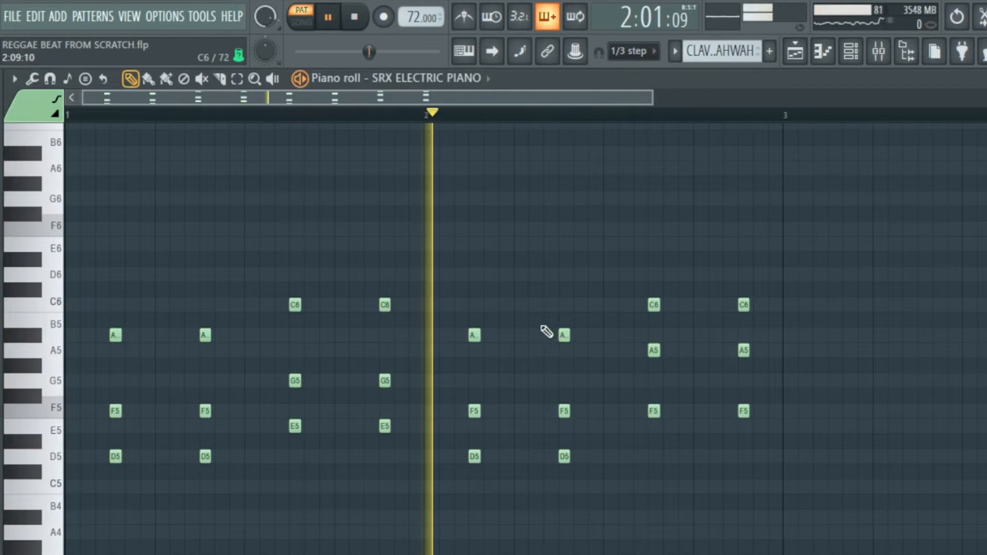
key("space")
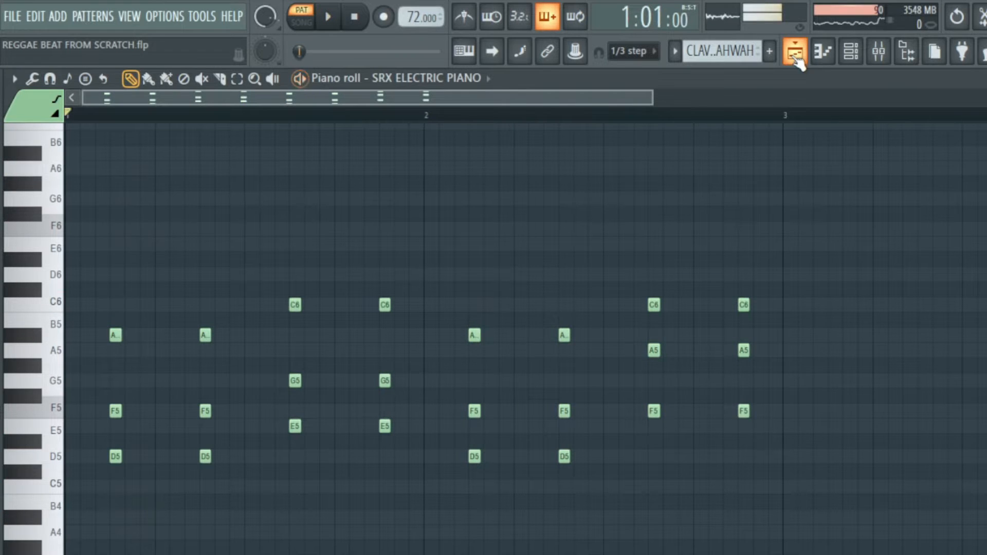
Return to the playlist and inspect the SRX ELECTRIC PIANO plugin that plays CLAV WAHWAH.
left_click(795, 52)
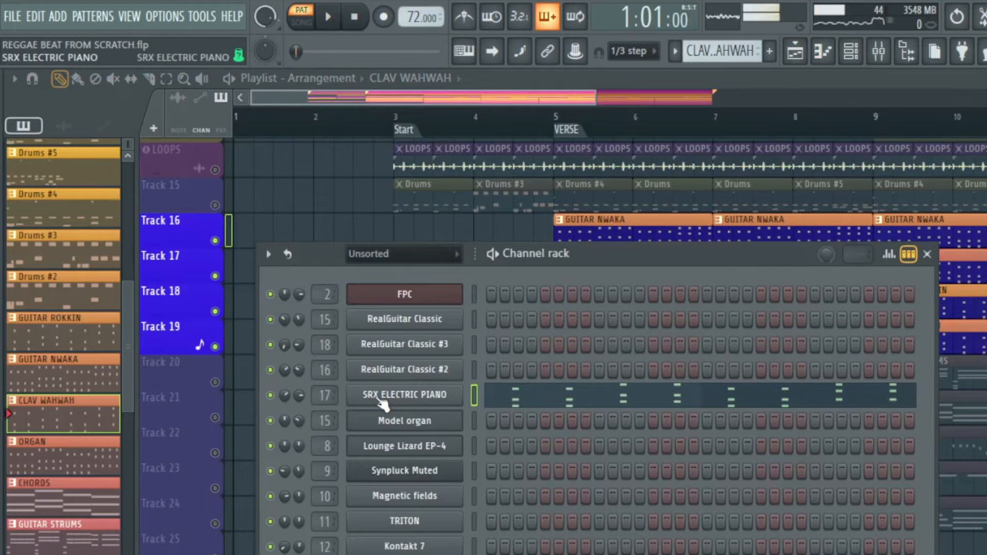
left_click(404, 400)
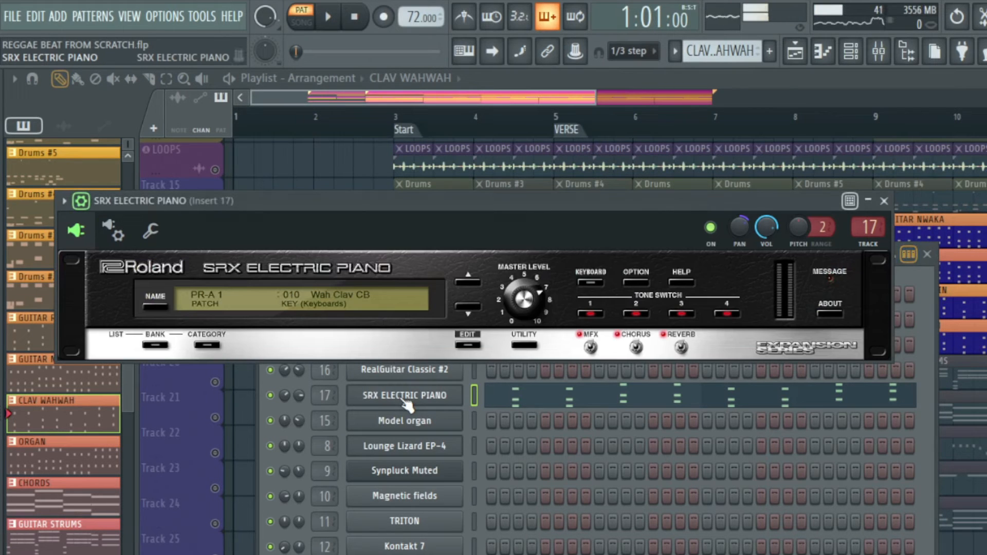
left_click_drag(257, 205, 372, 229)
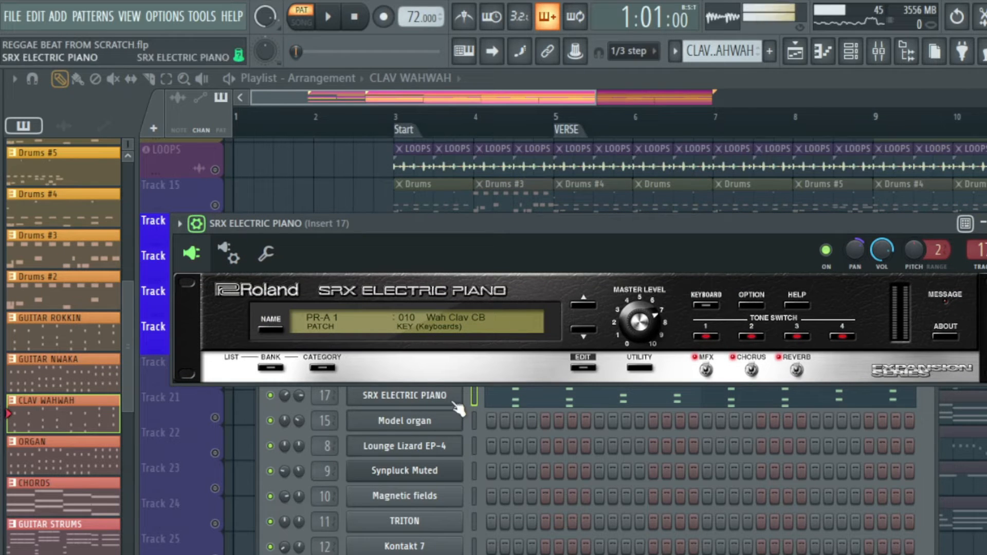
Play GUITAR NWAKA, ORGAN, GUITAR ROKKIN and CLAV WAHWAH together from the VERSE marker.
left_click(568, 129)
key("space")
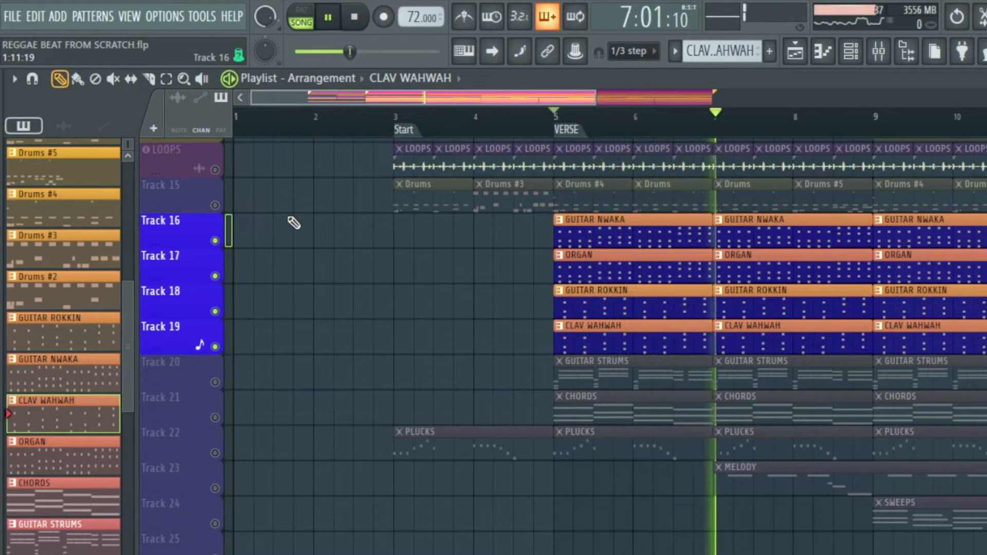
key("space")
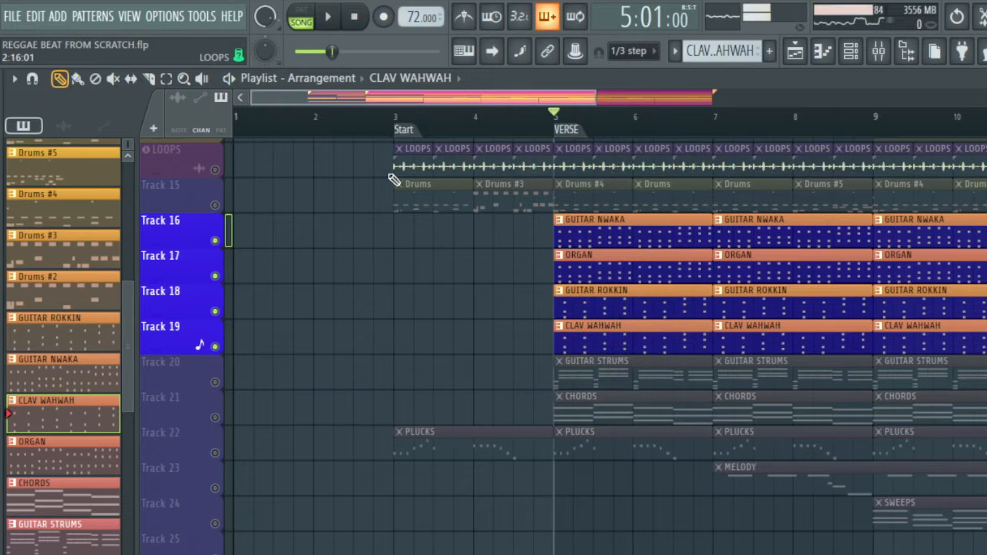
Unmute the LOOPS track and the drums on Track 15 alongside the guitars, organ and clav.
left_click(215, 169)
left_click(215, 205)
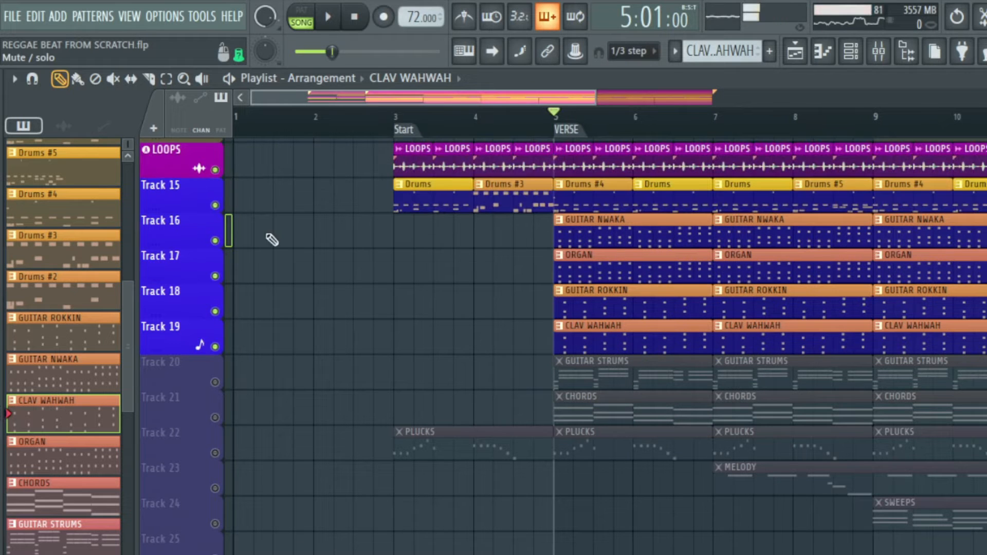
left_click(201, 23)
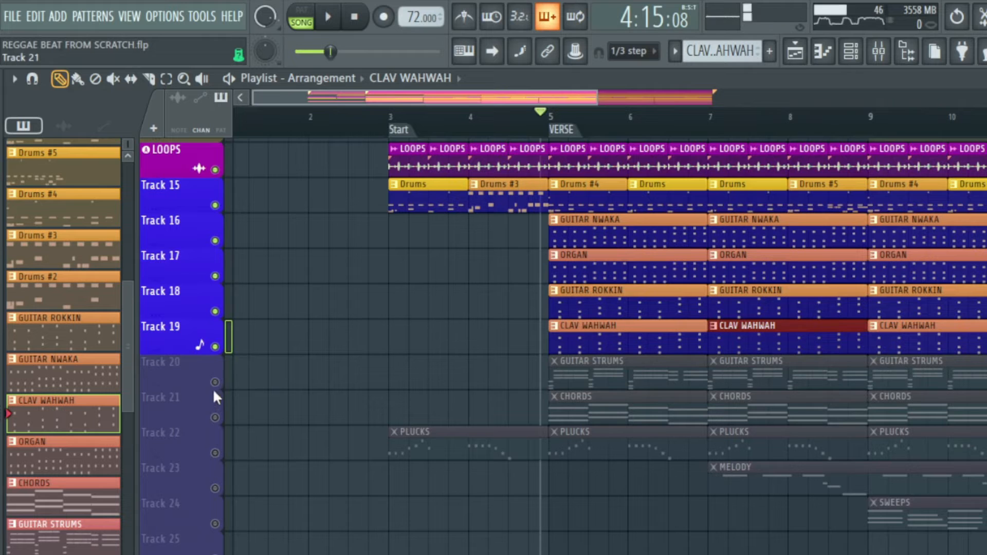
Solo Track 20 and play its GUITAR STRUMS clips.
left_click(215, 382)
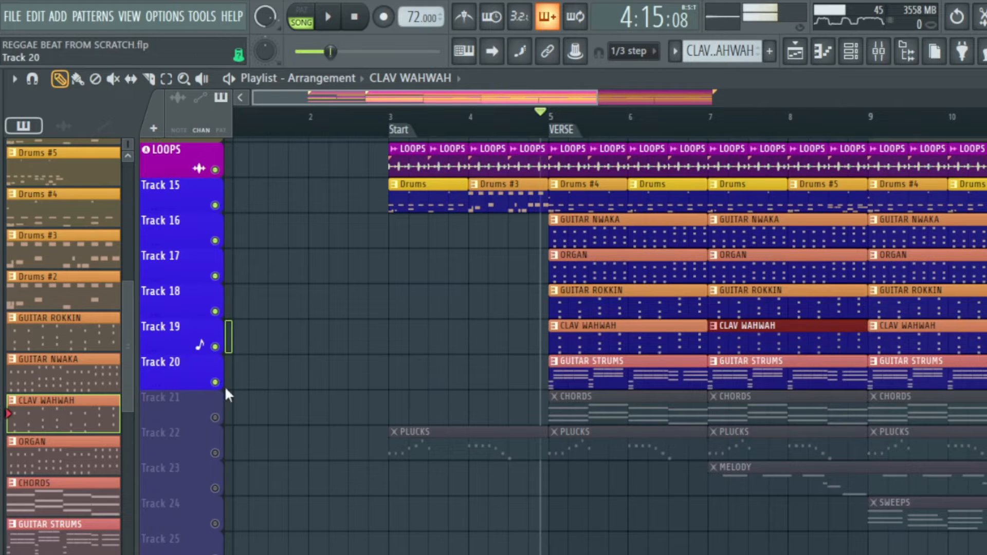
right_click(216, 383)
key("space")
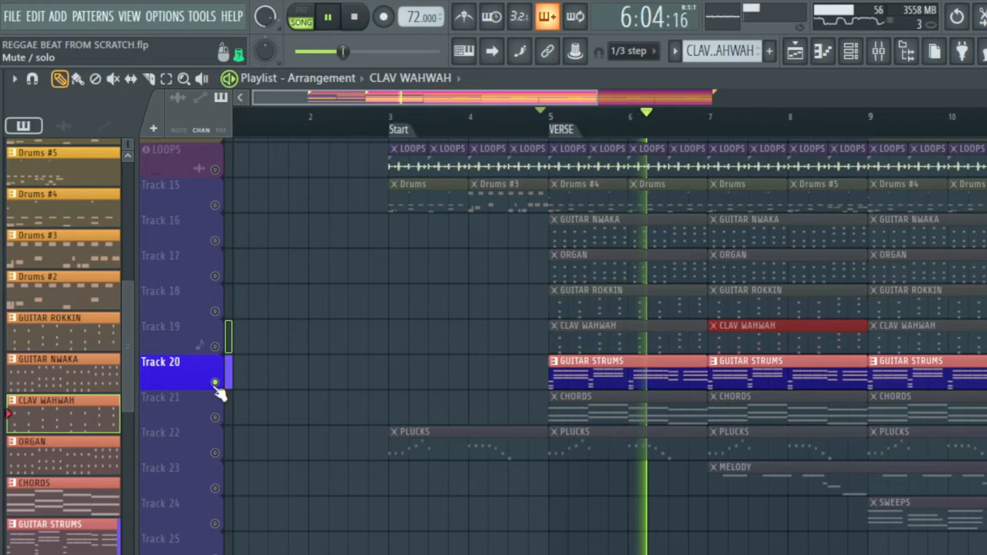
key("space")
Check which channel rack instrument plays the GUITAR STRUMS pattern, and play the soloed strums from the VERSE marker.
left_click(650, 379)
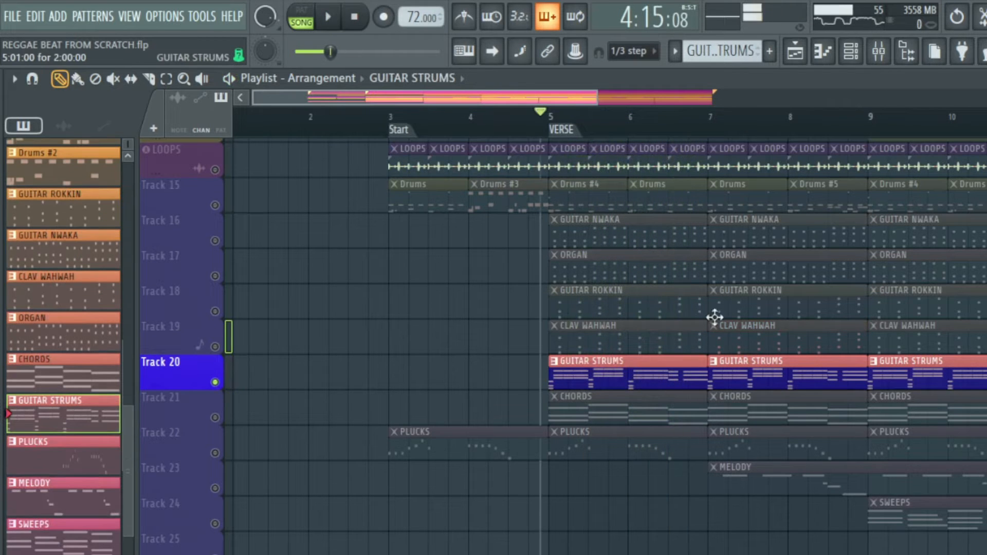
left_click(850, 51)
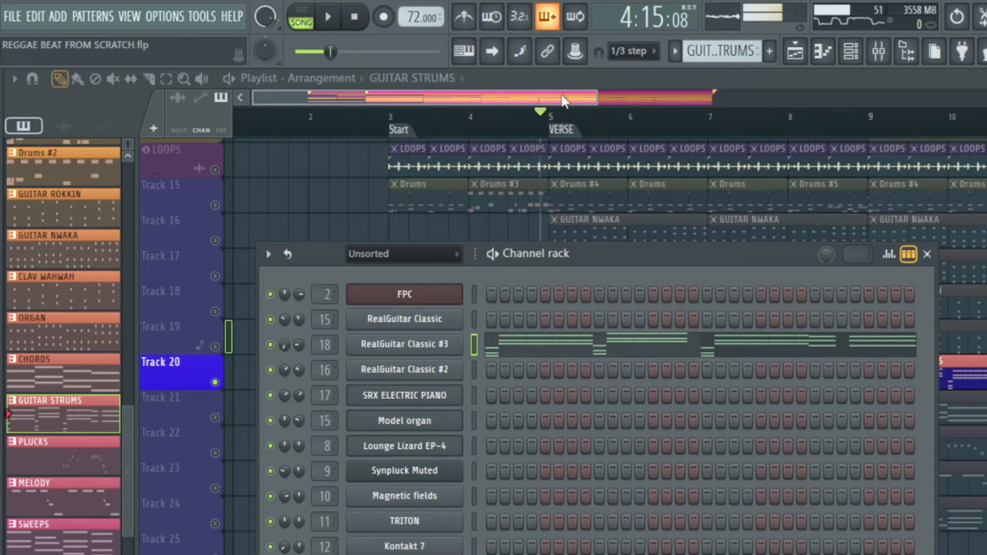
key("F6")
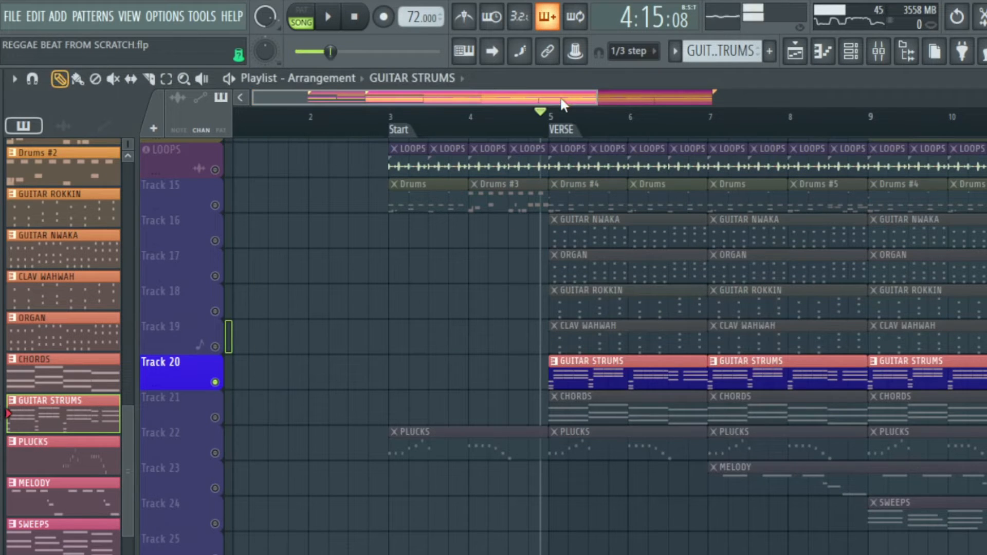
left_click(555, 123)
key("space")
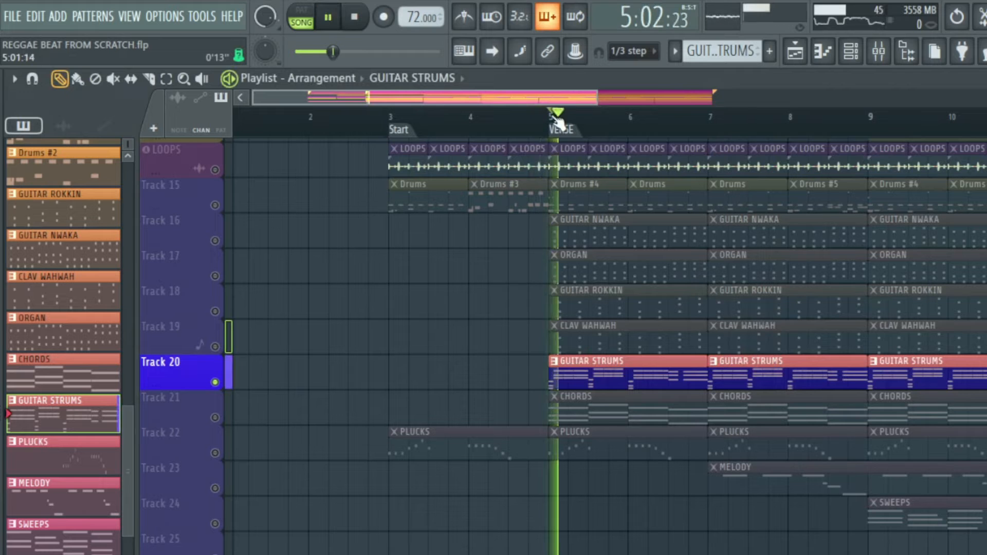
key("space")
Open the GUITAR STRUMS clip at bar 5 in the piano roll and play its strummed chord pattern.
double_click(598, 360)
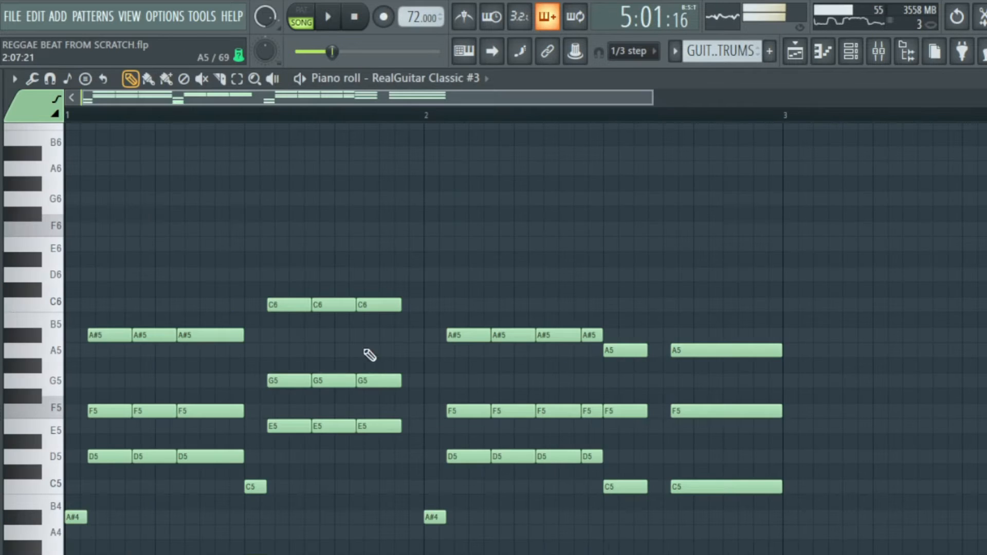
scroll(79, 359, "down", 3)
scroll(73, 362, "up", 2)
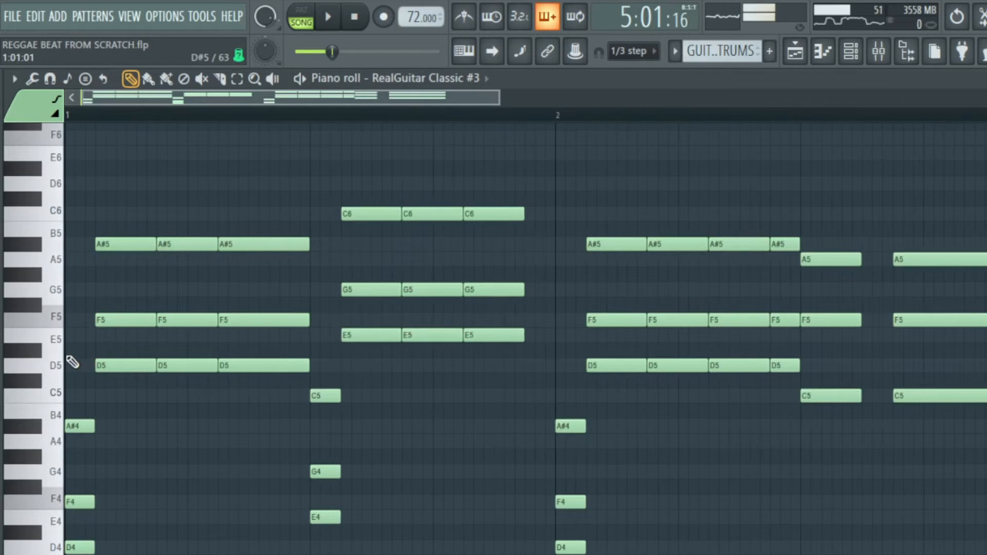
key("space")
key("space")
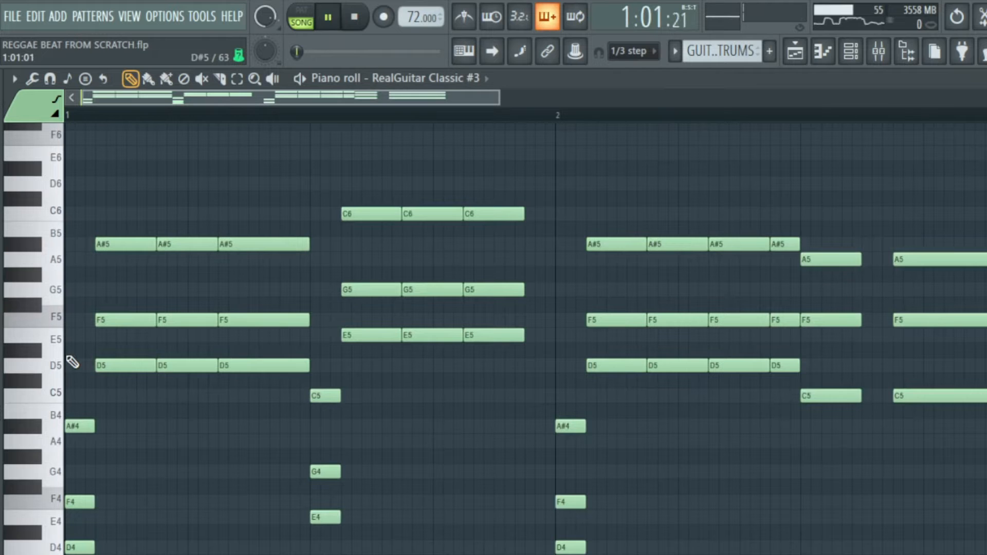
key("l")
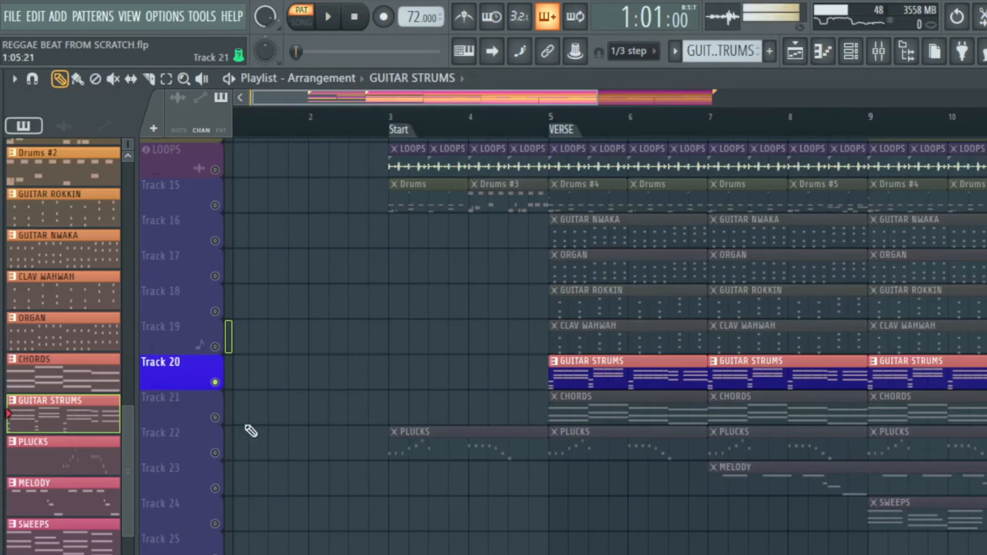
Unmute Track 21, mute Track 20 and play the CHORDS clips alone from the VERSE marker.
left_click(215, 417)
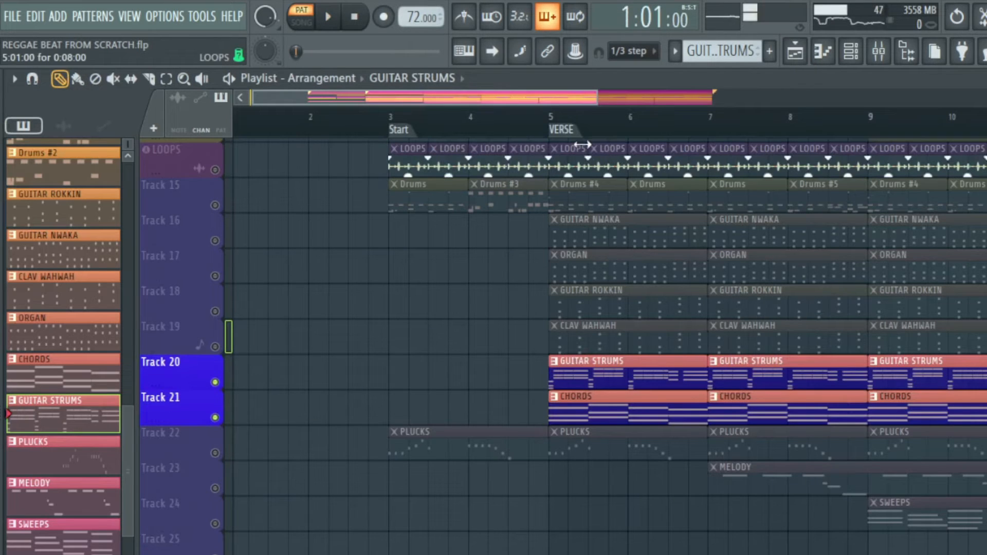
left_click(555, 124)
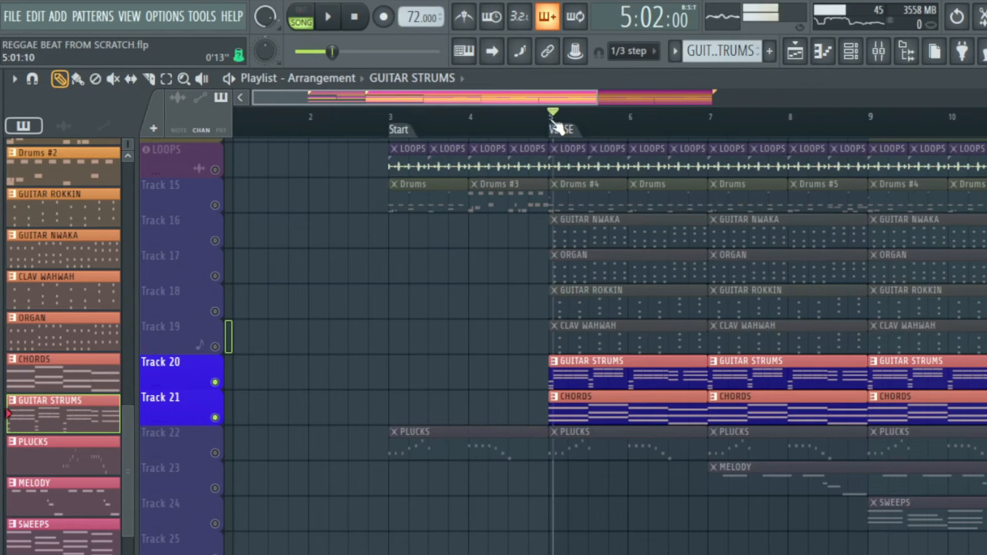
left_click(215, 381)
key("space")
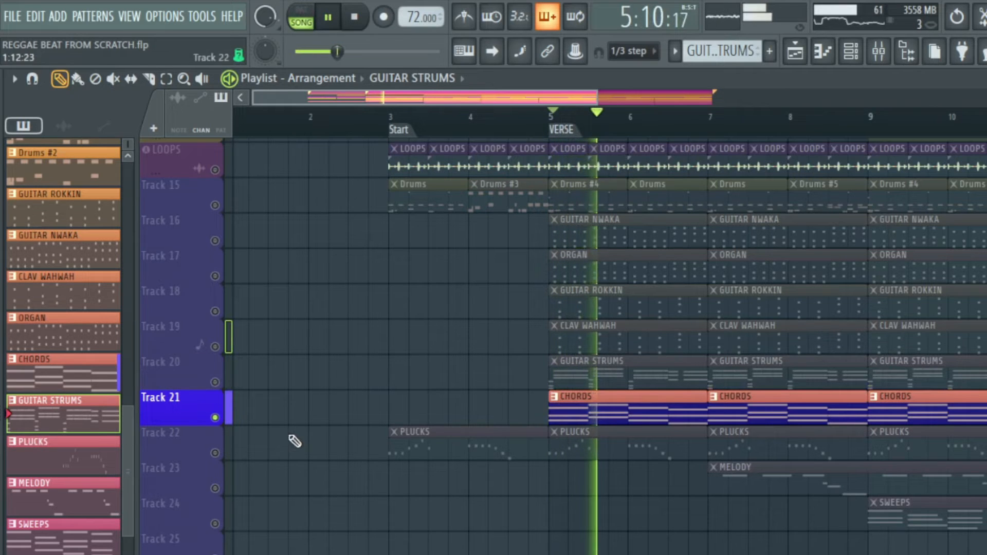
Unmute LOOPS and Track 15 to hear the drums with CHORDS, and return the playhead to the start of the verse.
left_click(215, 170)
left_click(215, 205)
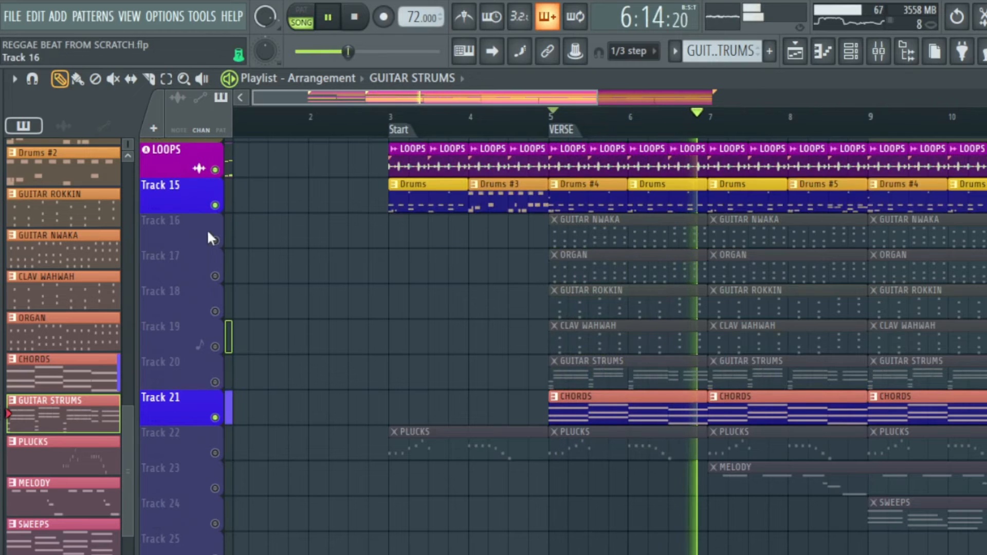
key("space")
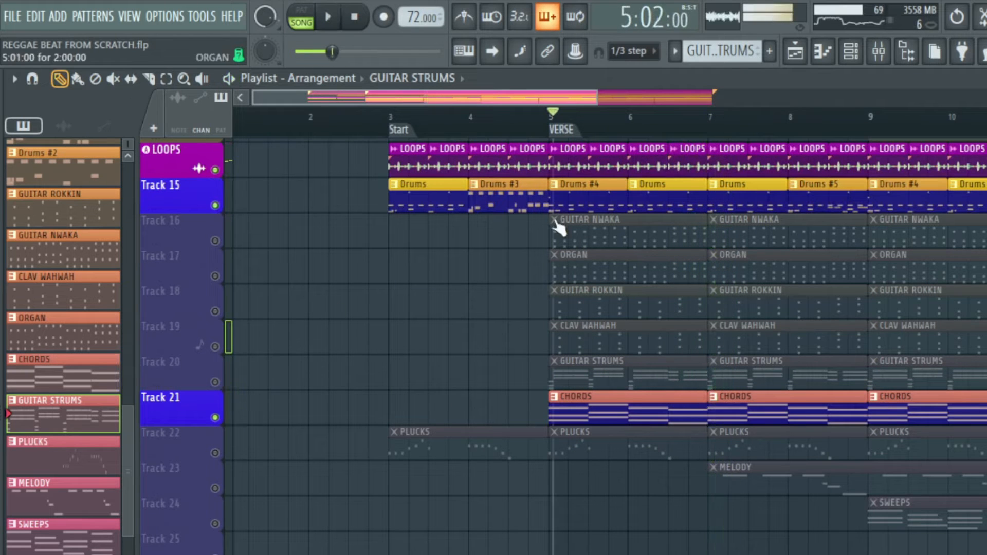
left_click(564, 117)
Open the Lounge Lizard EP-4 instrument used by the CHORDS pattern and show its Model V program.
left_click(646, 403)
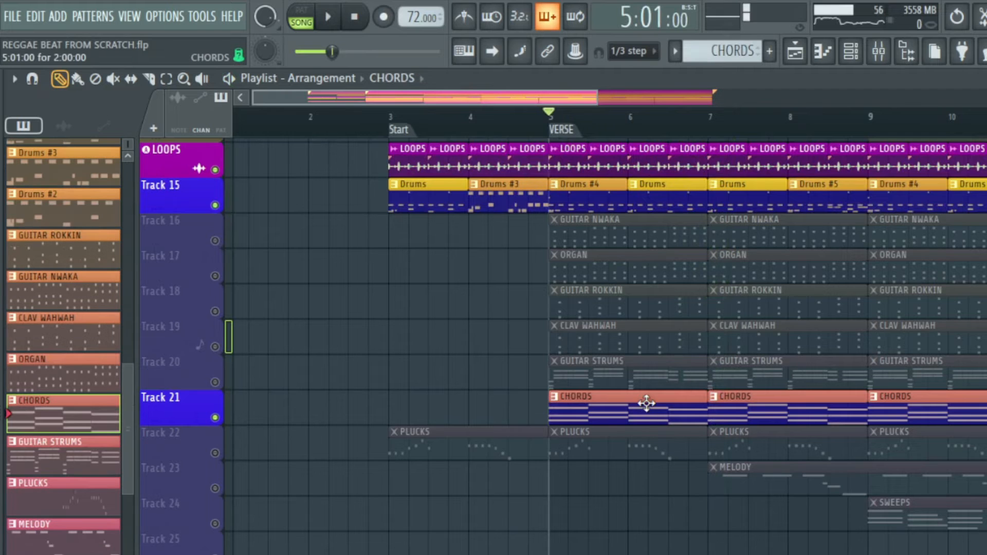
left_click(851, 51)
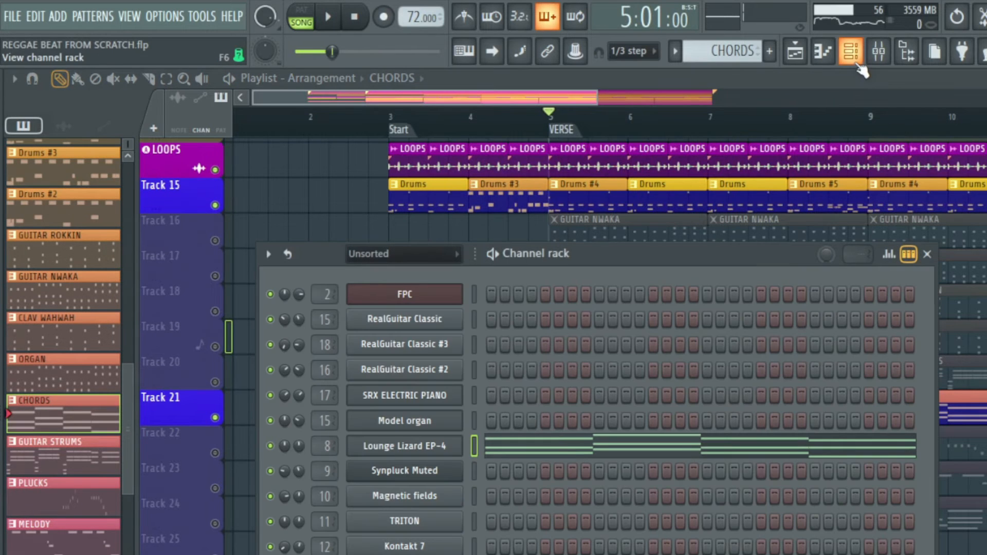
left_click(441, 453)
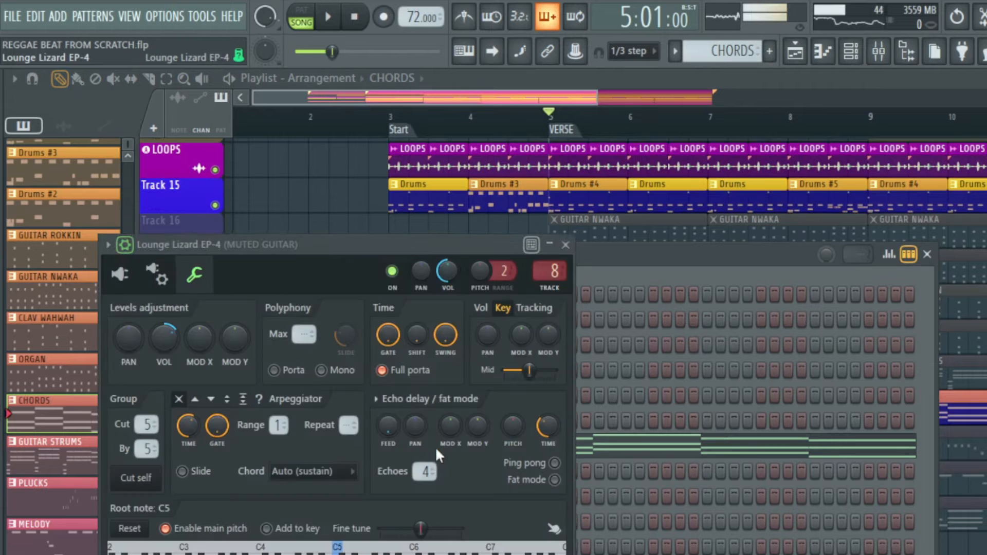
left_click(130, 248)
left_click_drag(379, 247, 535, 253)
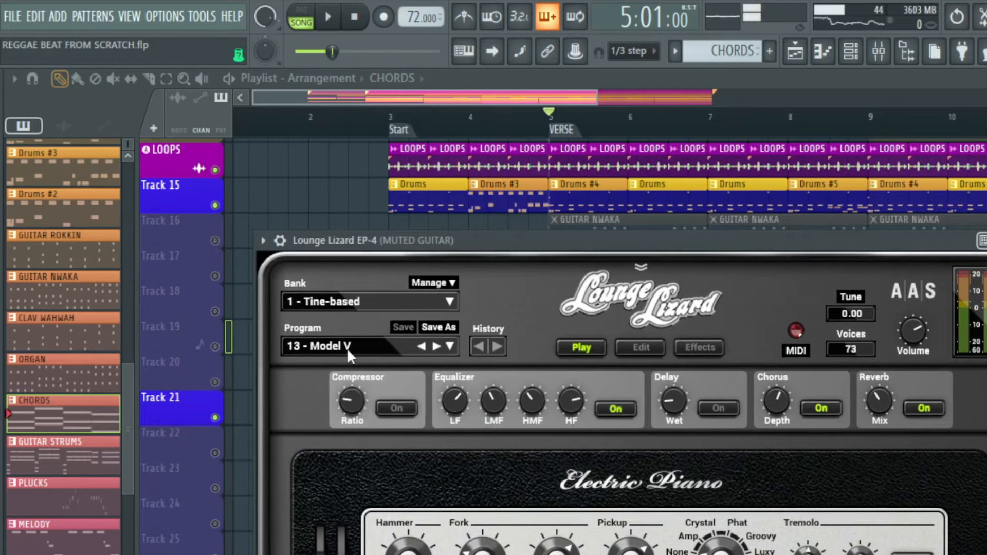
left_click(347, 347)
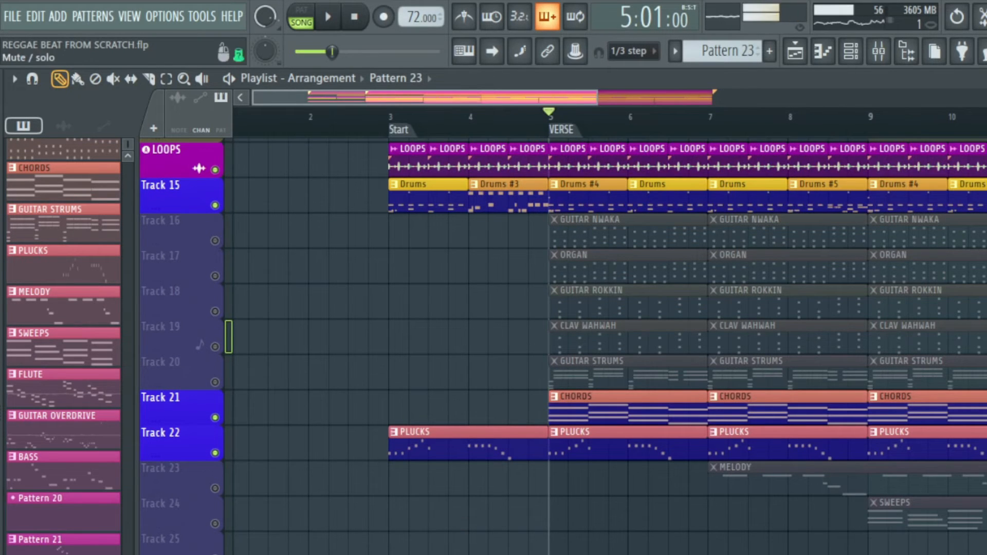
Solo Track 26 and play its Pattern 23 clip from the verse.
right_click(215, 554)
right_click(215, 554)
right_click(215, 470)
key("space")
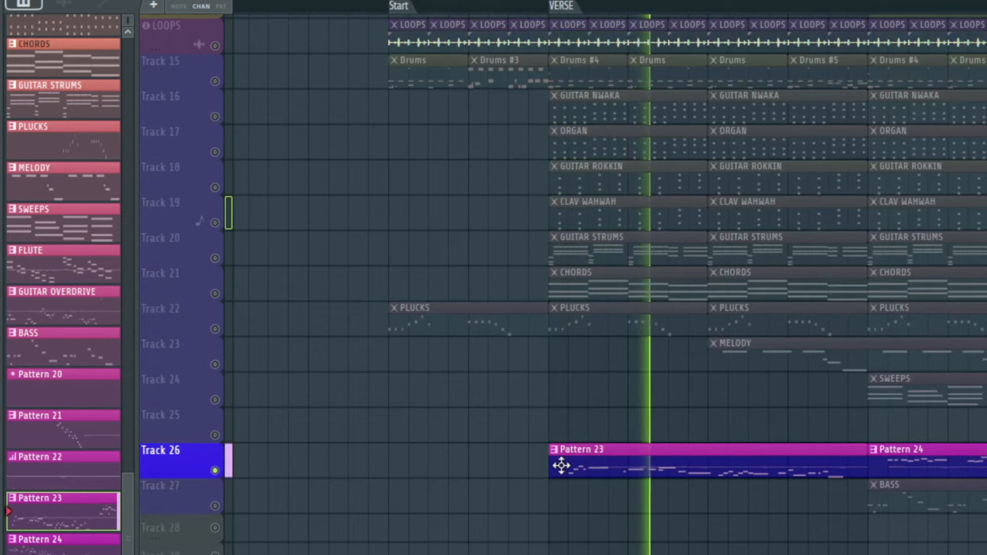
key("space")
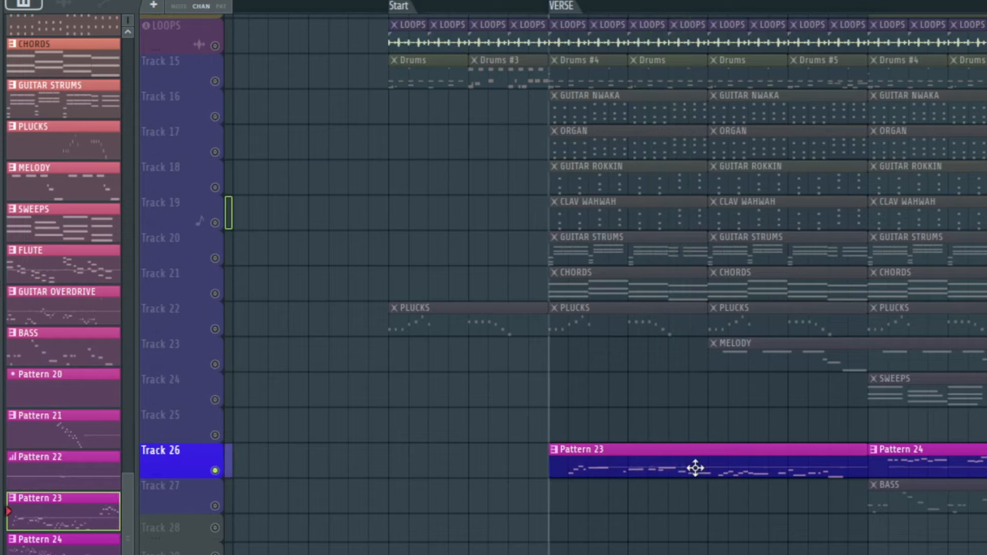
Open Pattern 23's Kontakt 7 #2 instrument and browse its library list to YAMAHA PSR-S900.
key("F6")
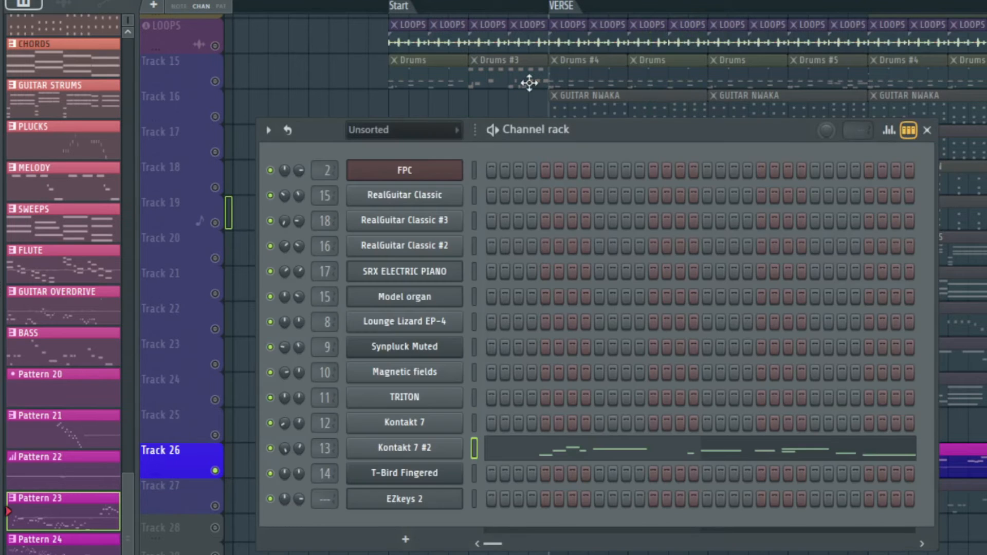
left_click(443, 457)
scroll(399, 265, "down", 2)
scroll(398, 263, "down", 10)
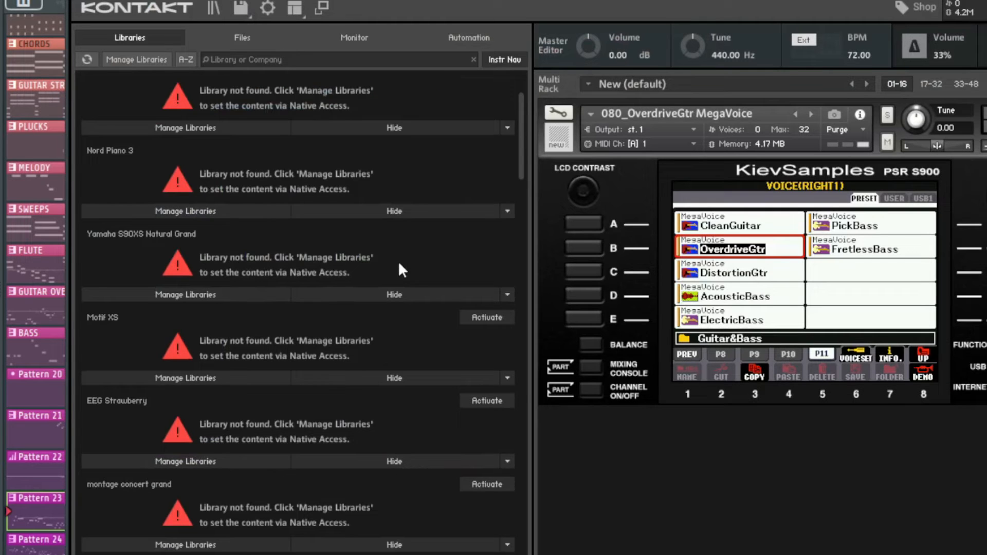
scroll(406, 278, "down", 3)
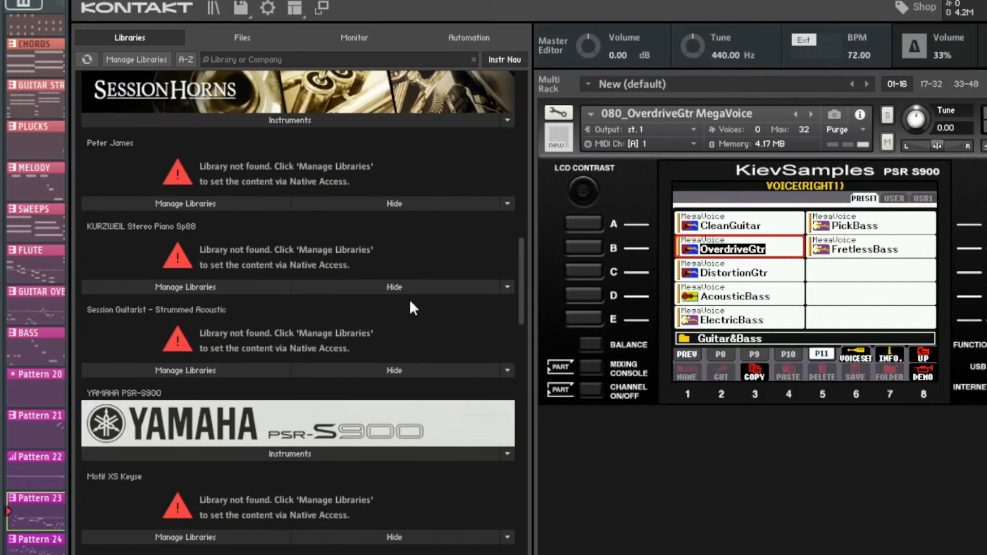
Check the YAMAHA PSR-S900 entry in the library list, and end song playback with all playlist clips deselected.
left_click(375, 452)
scroll(329, 427, "down", 2)
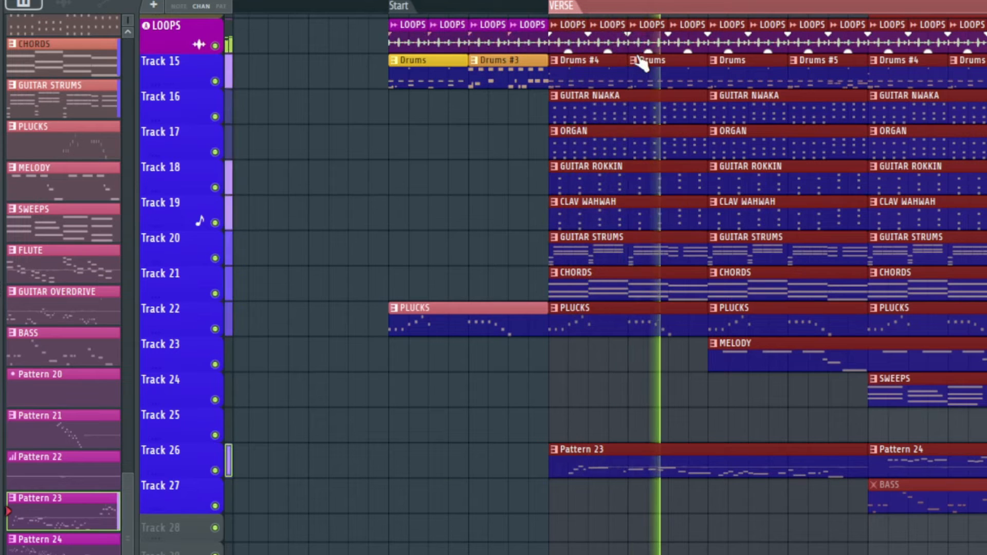
key("space")
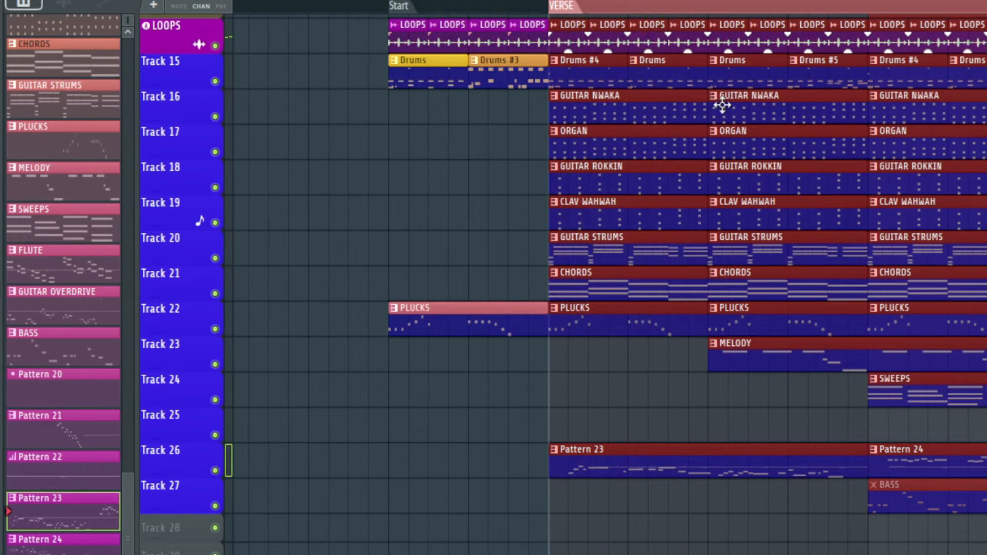
key("ctrl+d")
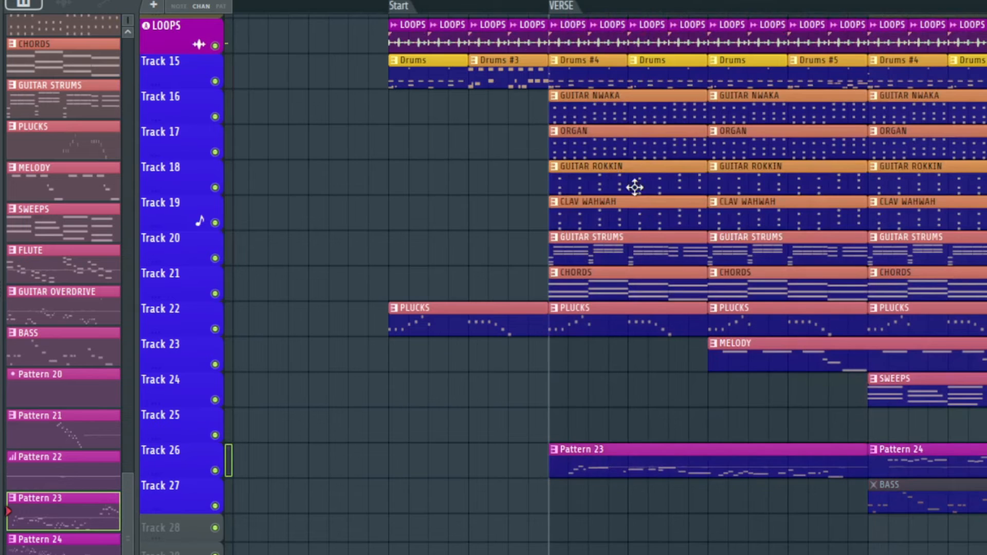
Place the playhead at the start of the first MELODY clip.
scroll(611, 173, "down", 2)
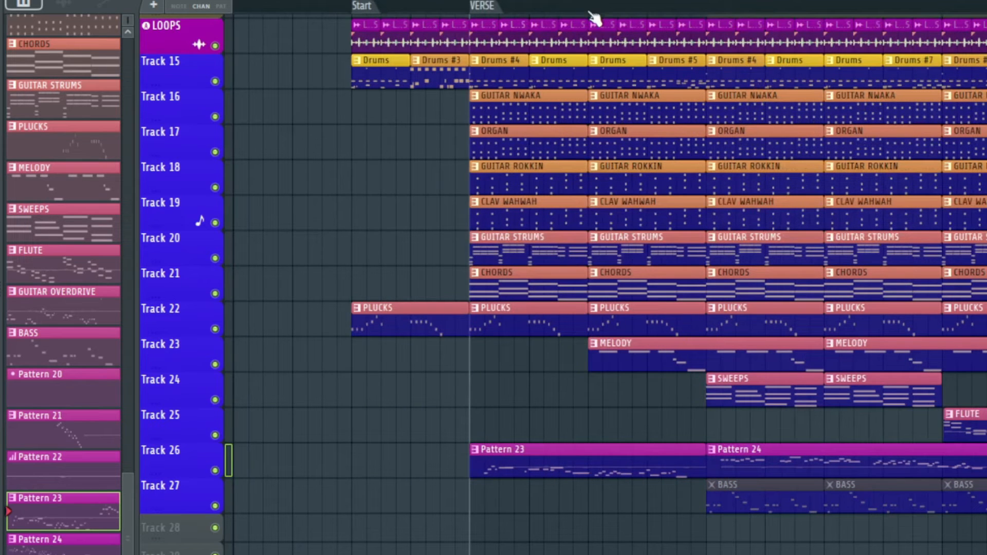
left_click(594, 10)
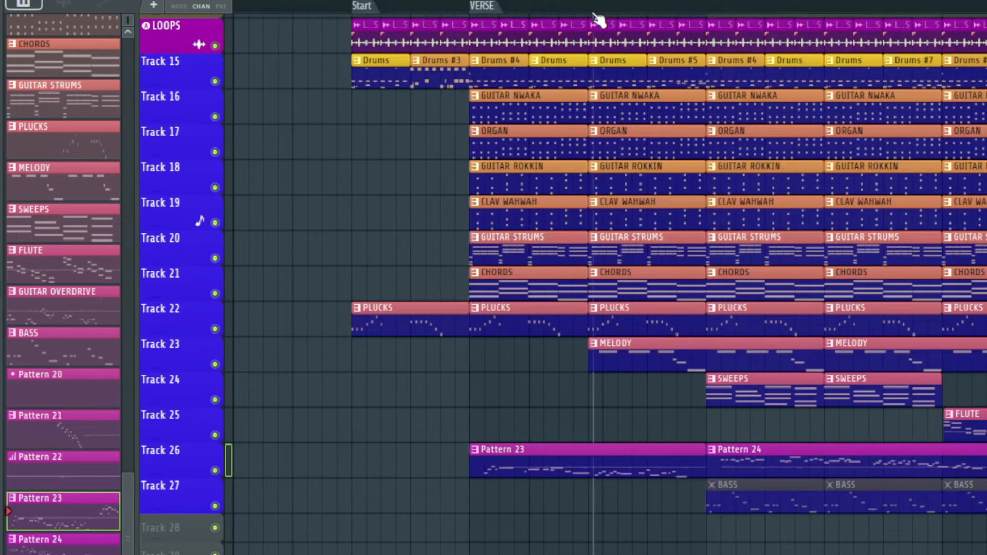
left_click(592, 1)
left_click(589, 2)
left_click(589, 2)
left_click(592, 3)
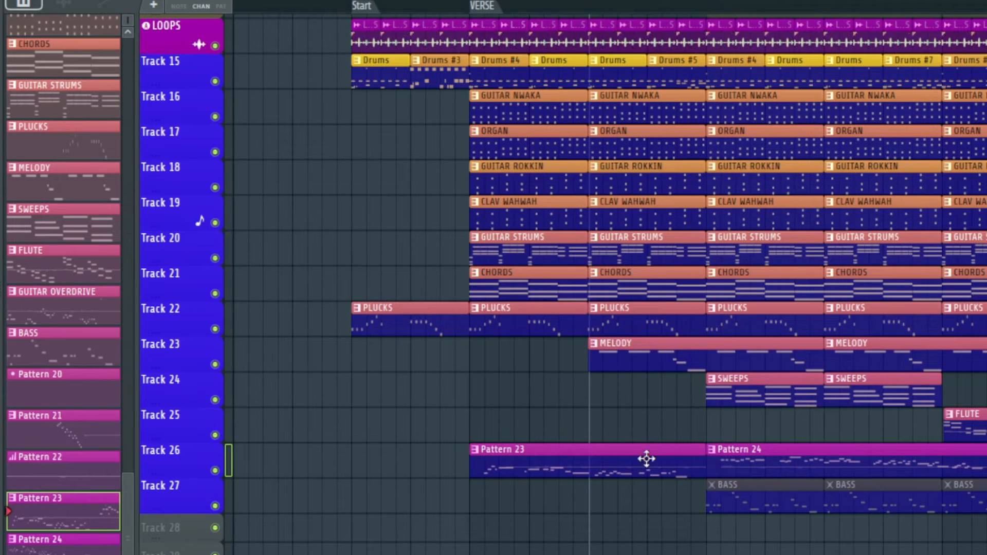
Solo Track 23 and play MELODY, bringing in the Track 15 drums and the LOOPS track during playback.
right_click(215, 364)
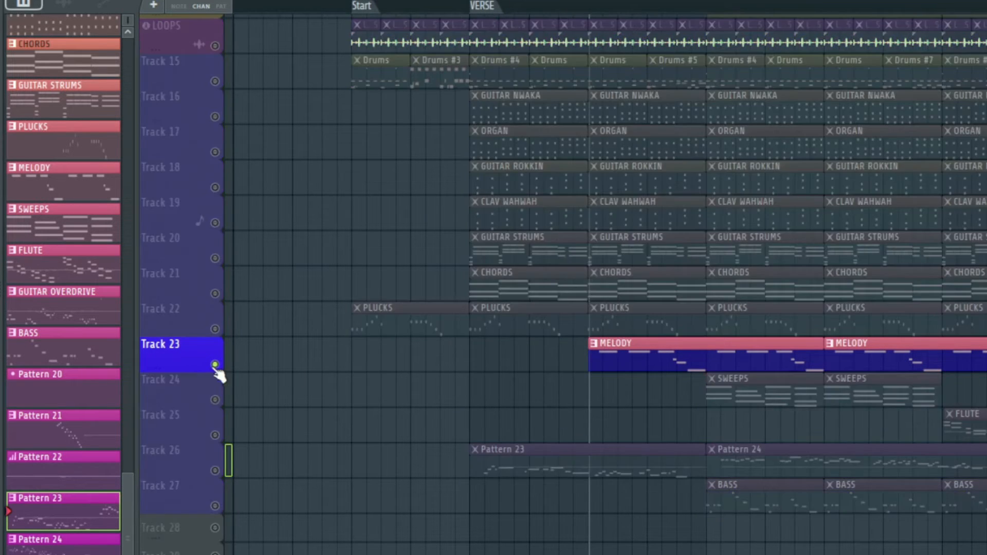
key("space")
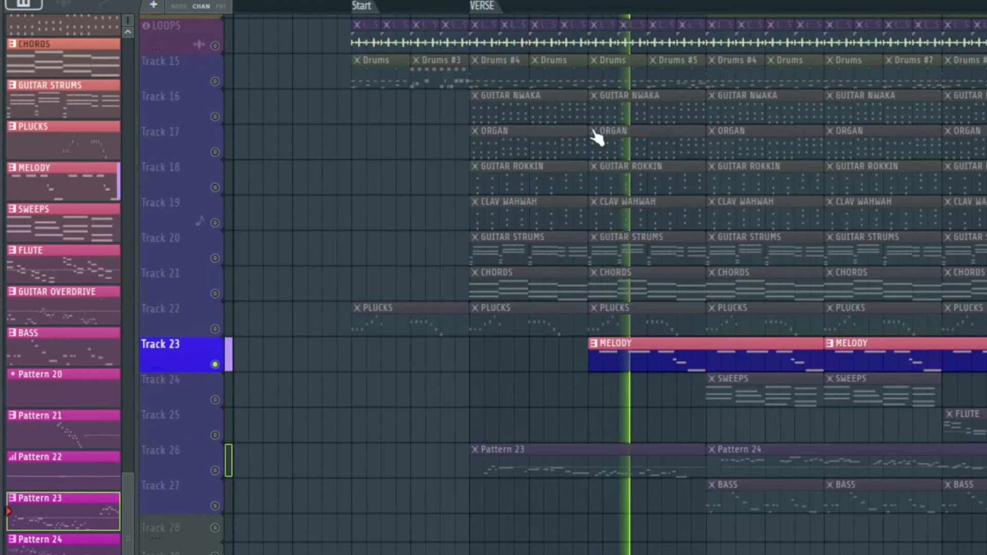
left_click(214, 81)
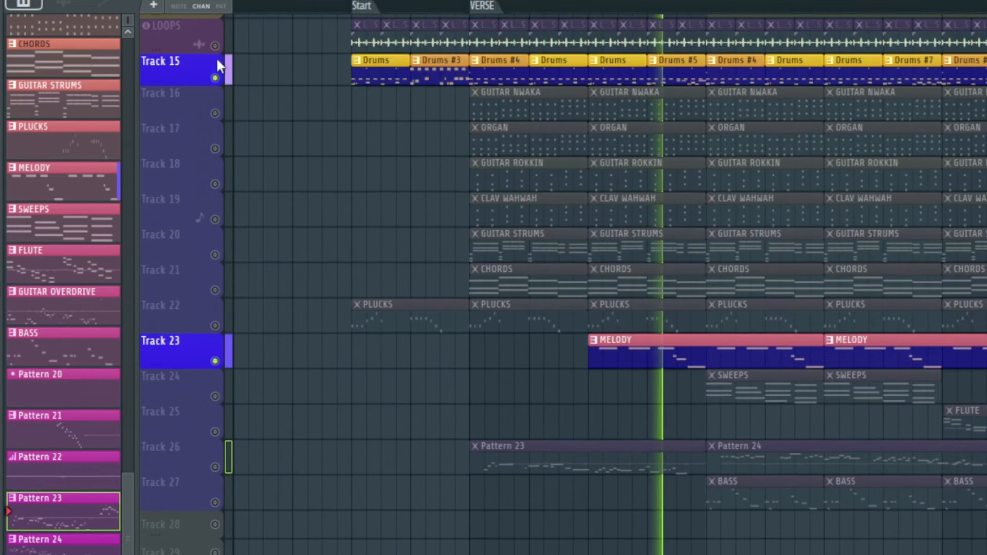
left_click(216, 48)
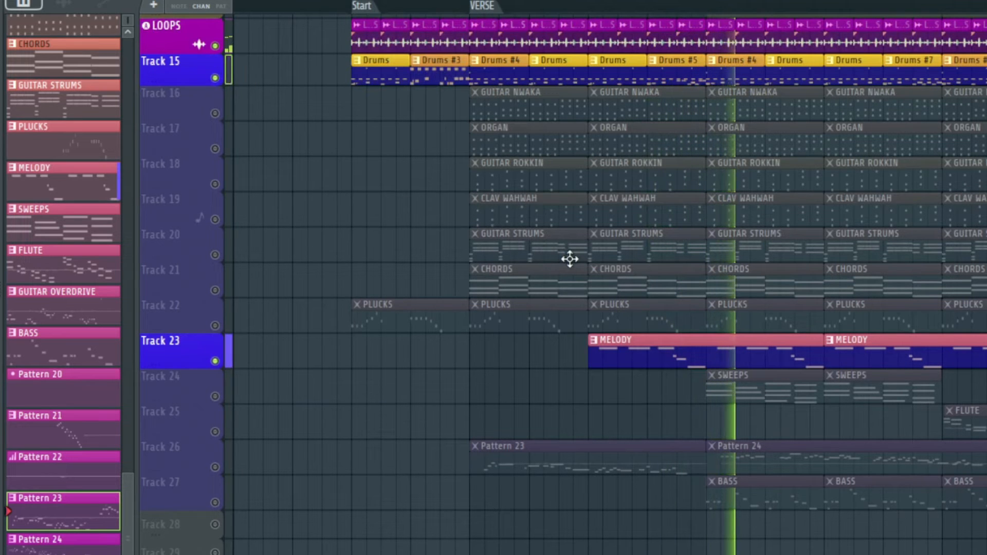
Open the MELODY clip's notes in the piano roll, examine the full phrase during playback, and stop the song.
double_click(689, 339)
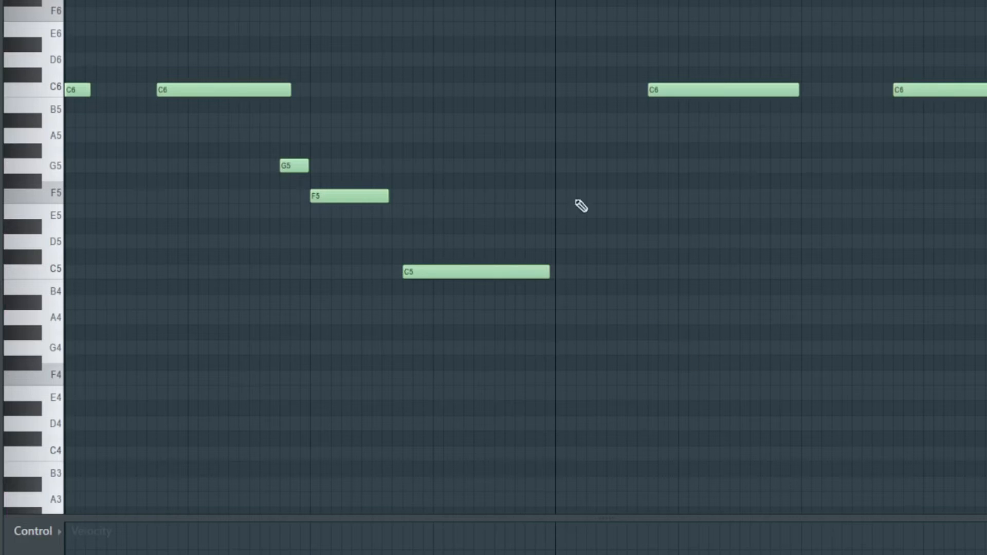
scroll(445, 337, "up", 3)
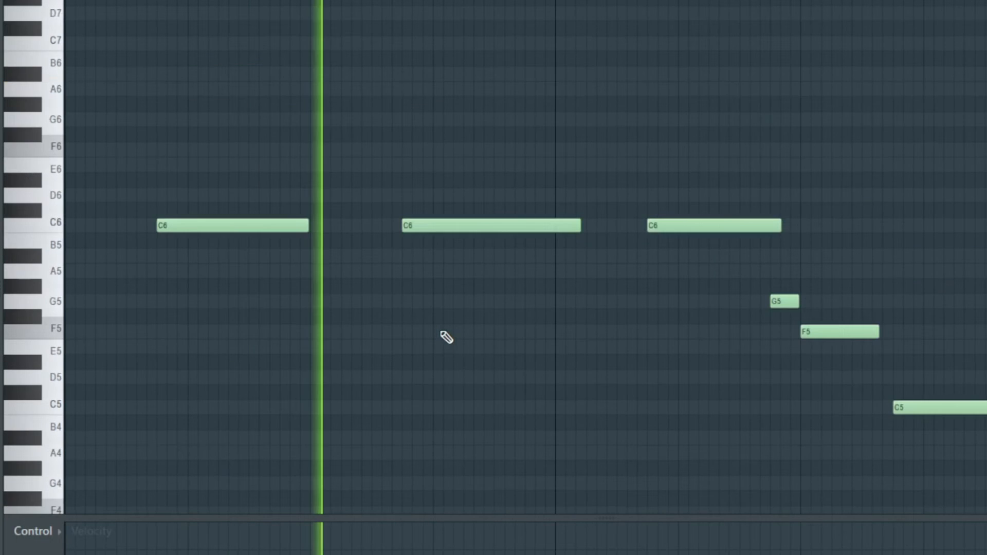
scroll(486, 368, "down", 2)
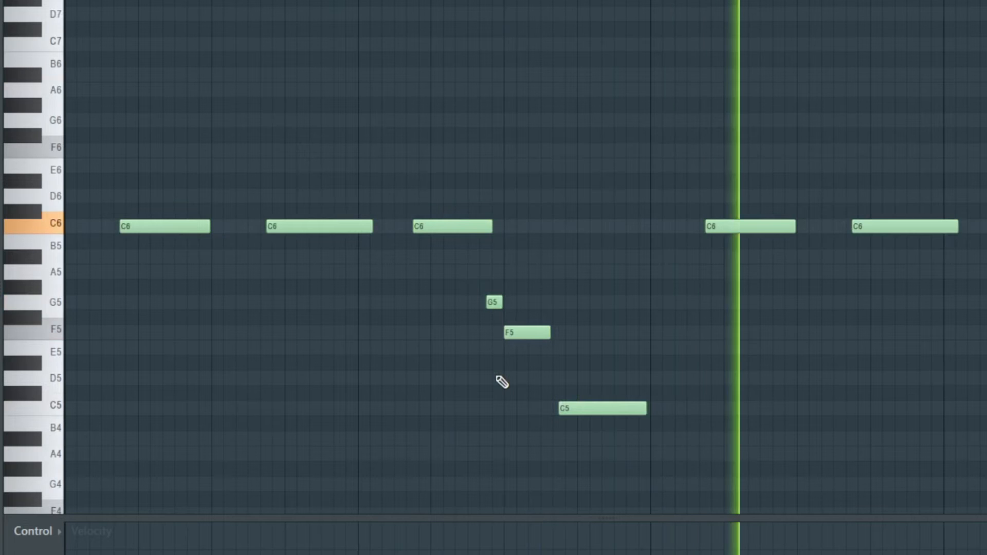
left_click(627, 1)
left_click(627, 1)
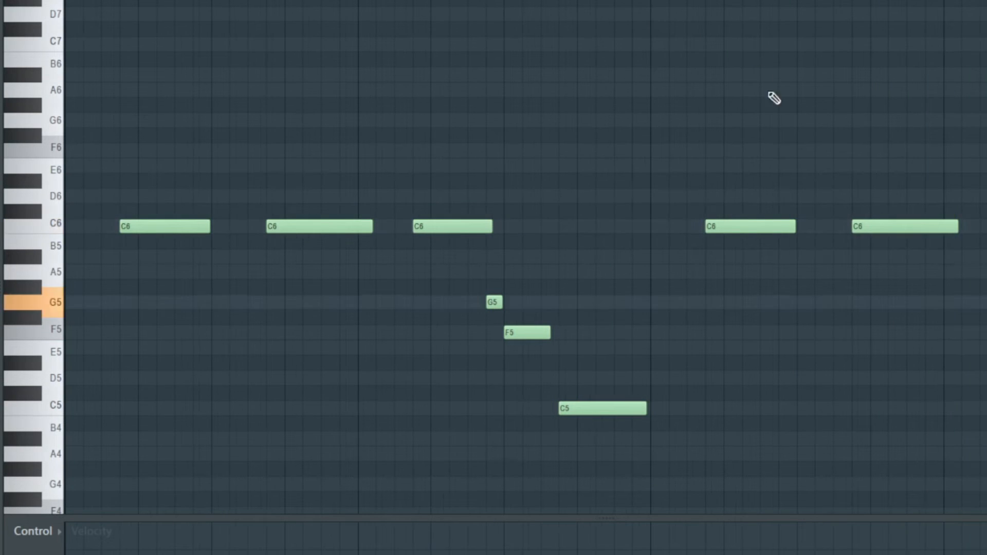
Show the Magnetic fields Sytrus instrument behind MELODY, and replay the part with the drums and loops.
key("F6")
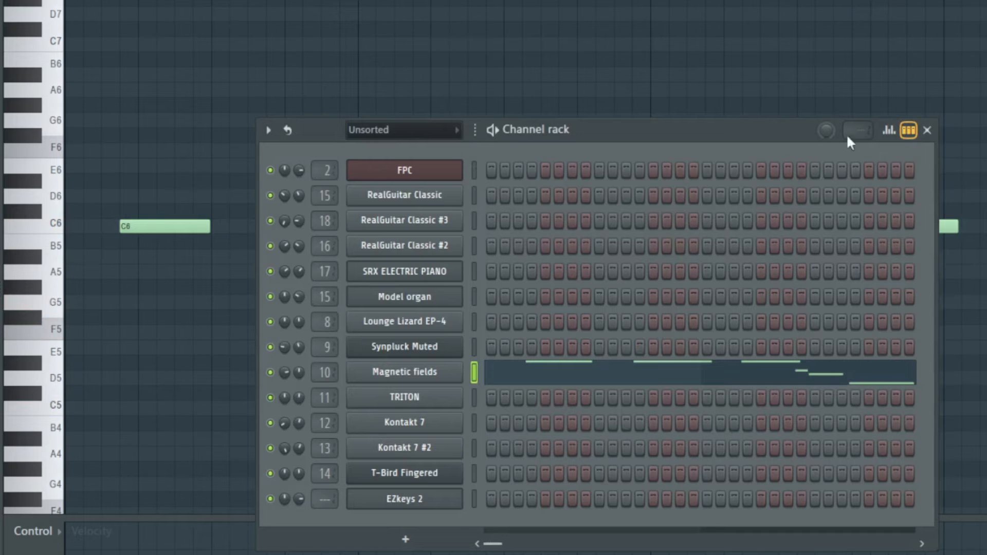
key("F6")
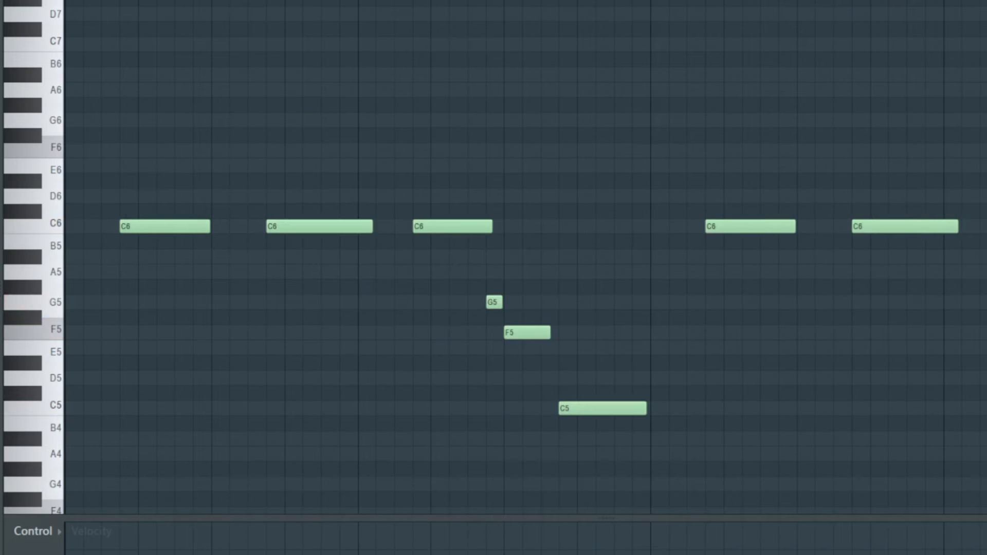
key("F6")
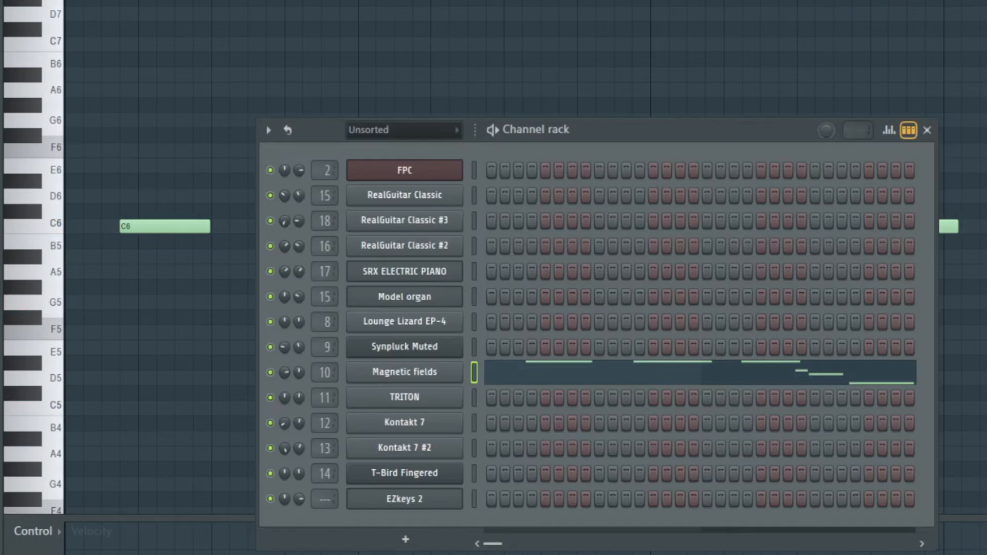
left_click(437, 382)
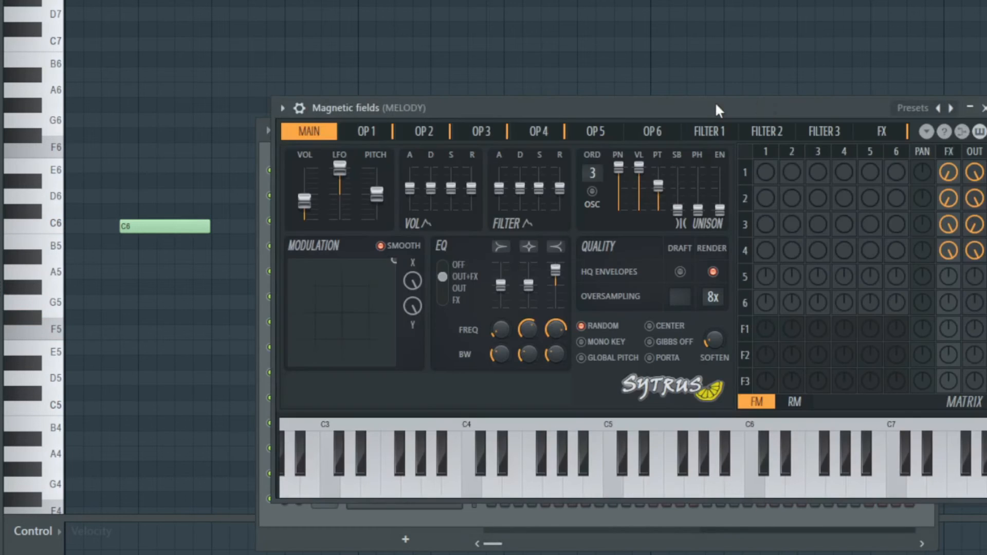
left_click_drag(719, 109, 732, 98)
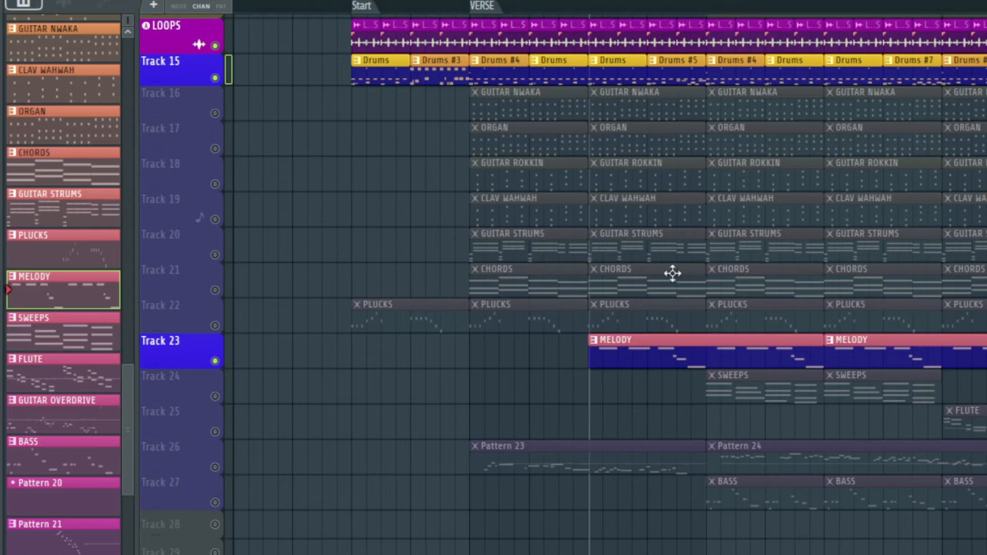
key("space")
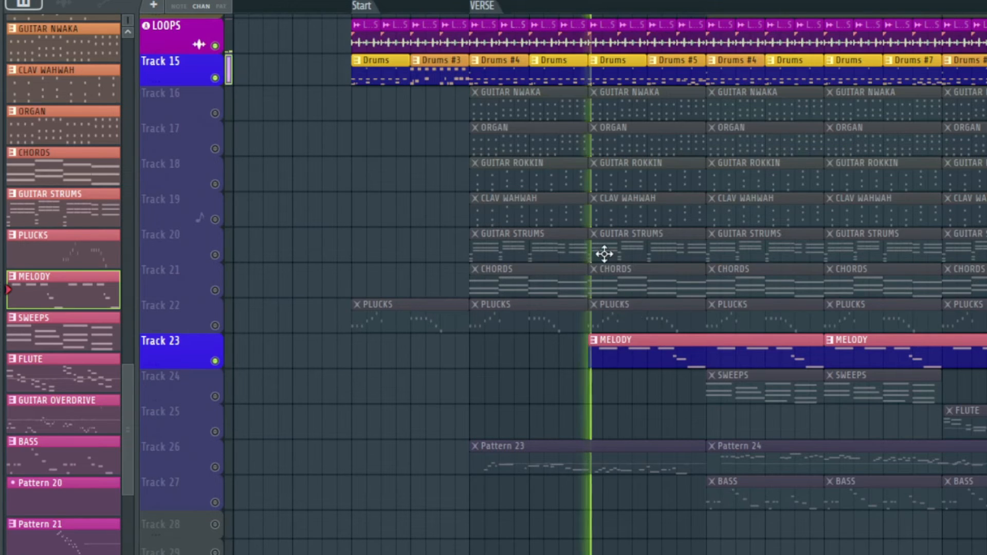
key("space")
Unmute Track 24 and mute Track 23, and play SWEEPS with the drums from its first clip.
left_click(709, 10)
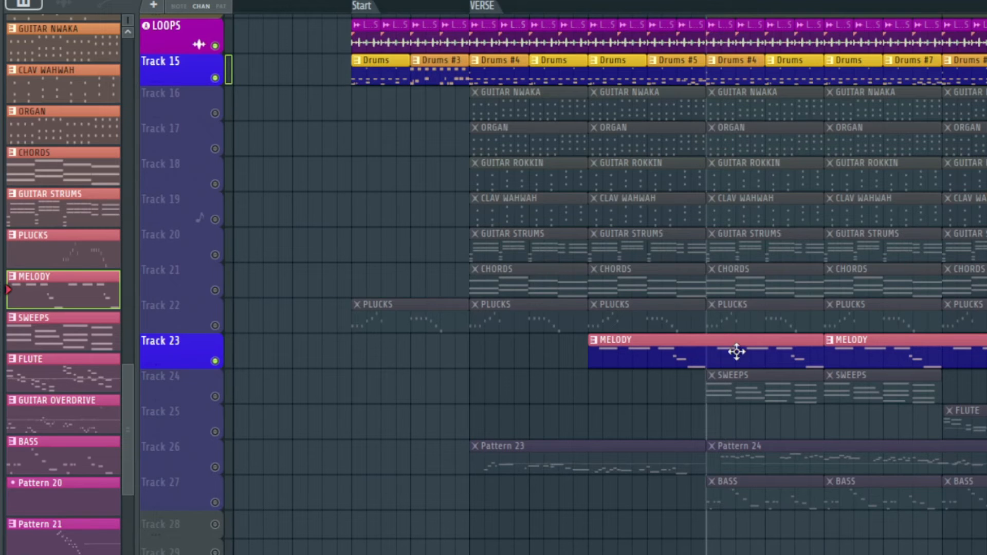
left_click(215, 396)
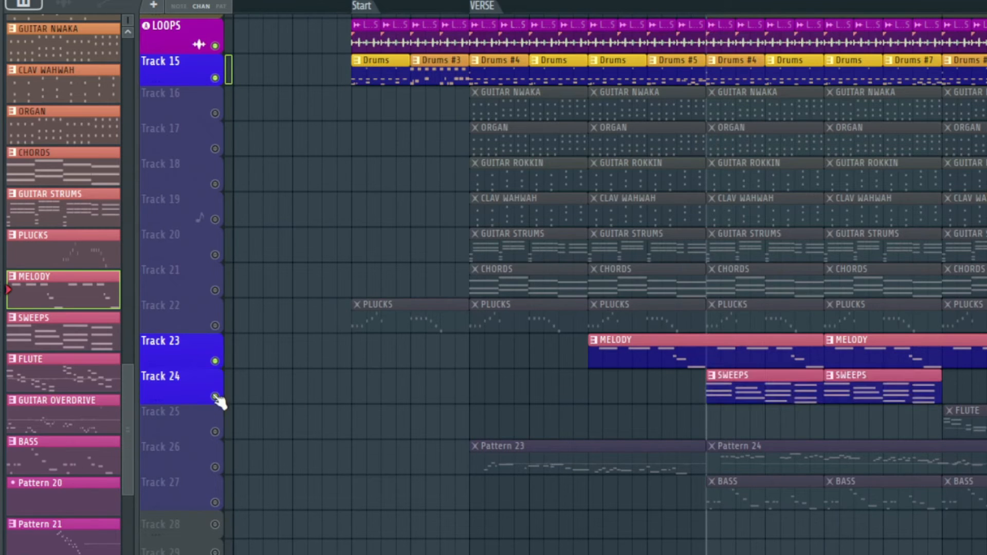
left_click(216, 361)
key("space")
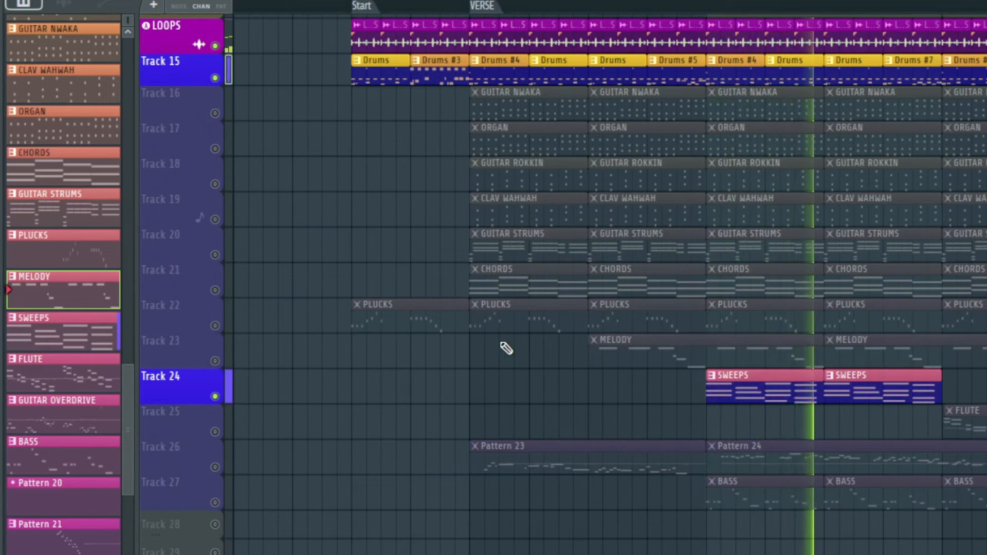
key("space")
Open the TRITON instrument of the SWEEPS pattern, search its combis for DUST and select Dust Devil.
left_click(817, 386)
key("F6")
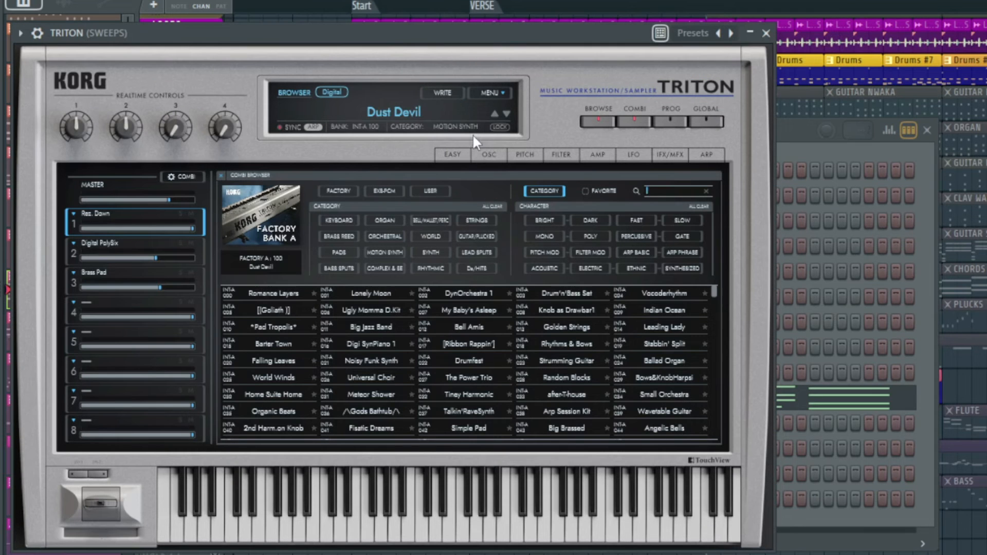
type("DUST")
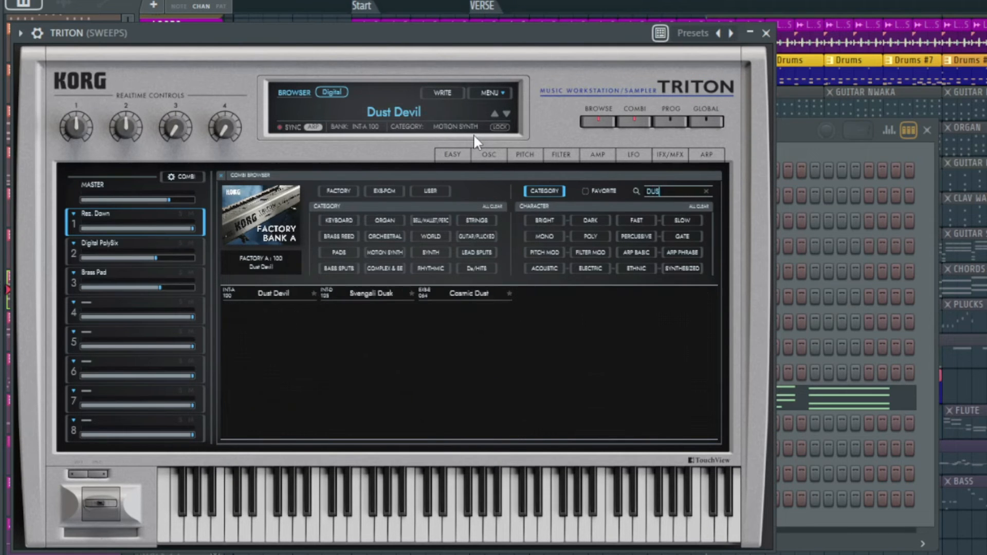
left_click(265, 300)
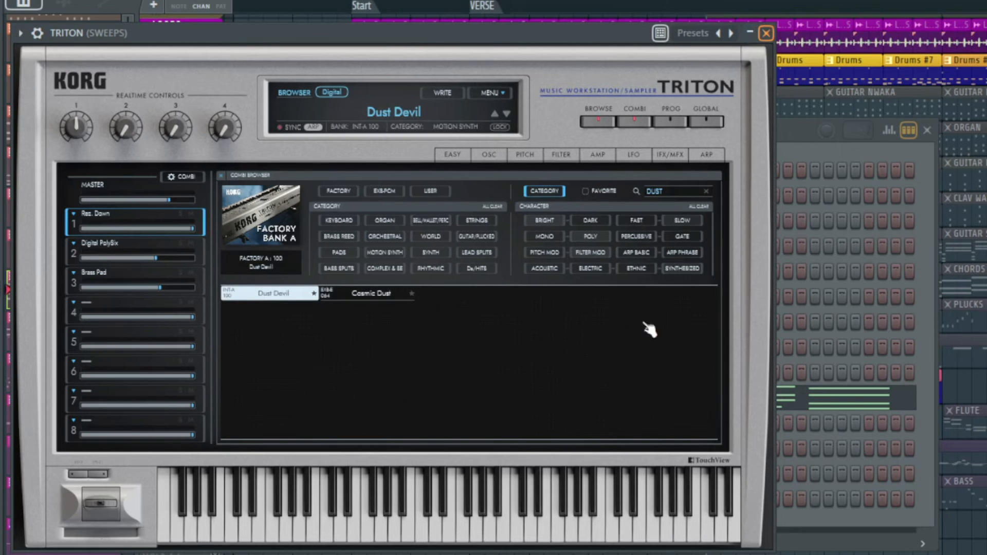
Close the TRITON instrument and replay the SWEEPS part with the drums and loops.
left_click(765, 33)
key("F6")
key("space")
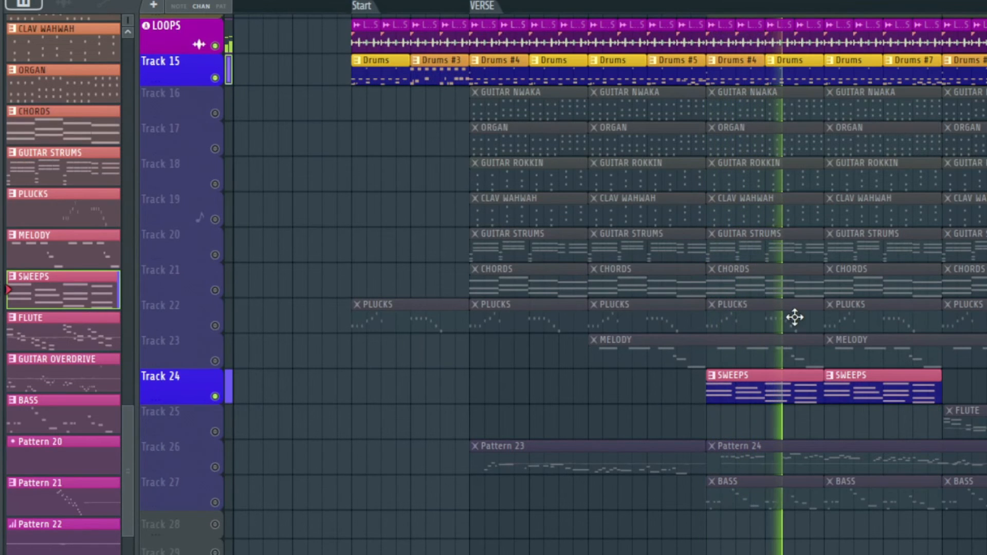
key("space")
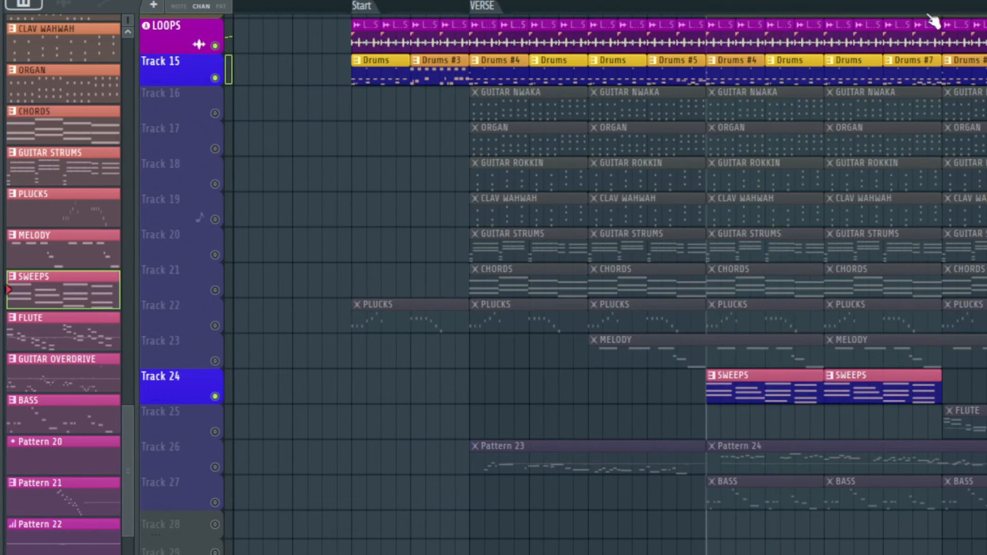
Unmute Track 25 and play FLUTE with the drums from the start of its first clip.
left_click(942, 11)
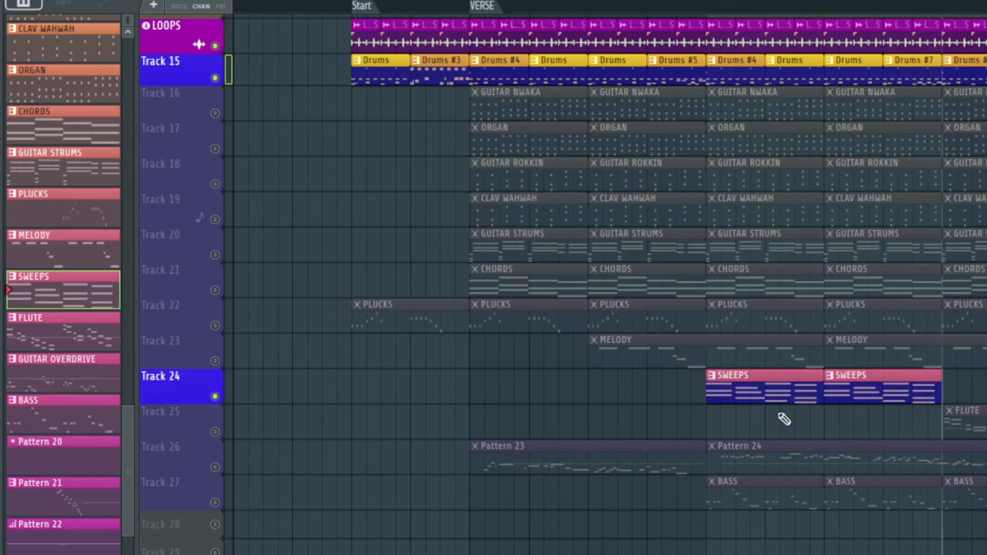
scroll(761, 404, "down", 2)
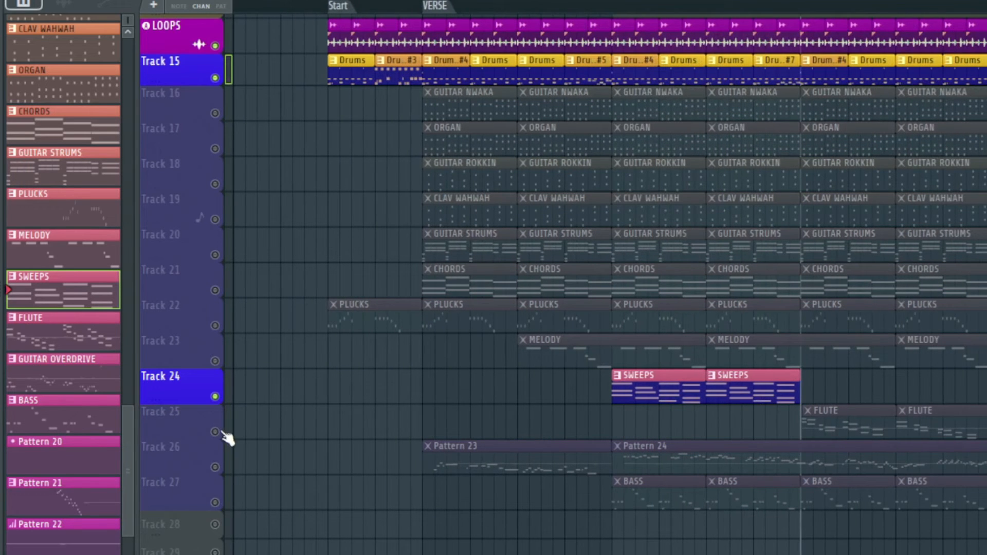
left_click(216, 432)
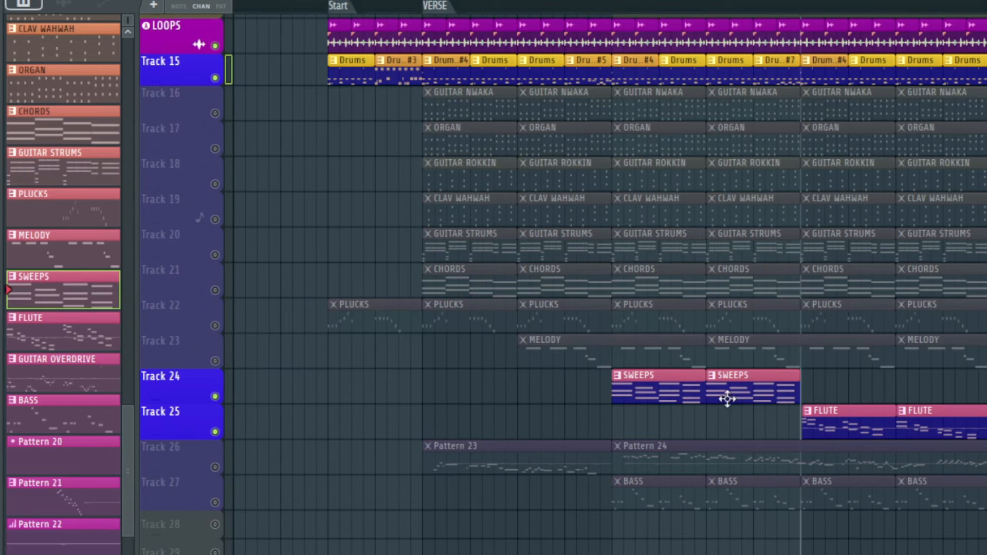
key("space")
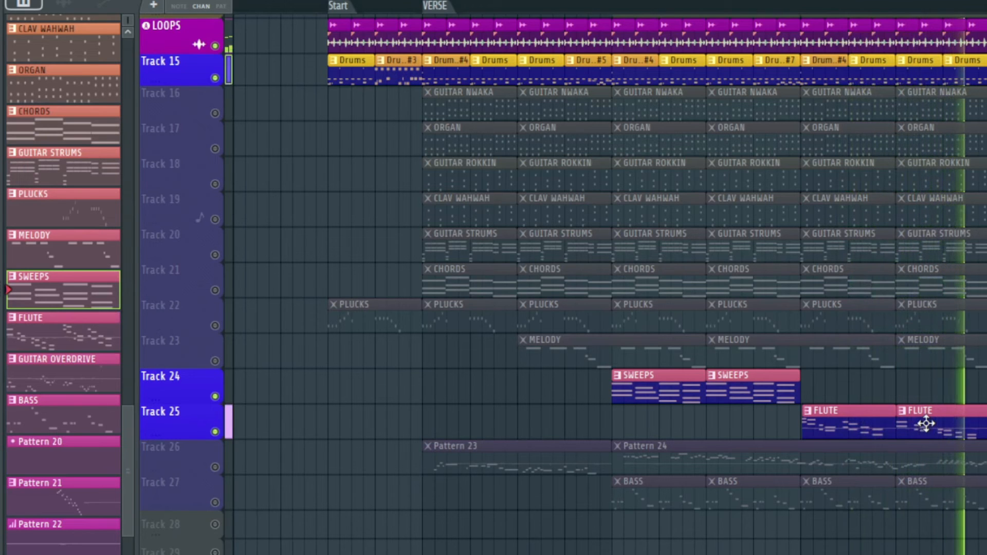
key("space")
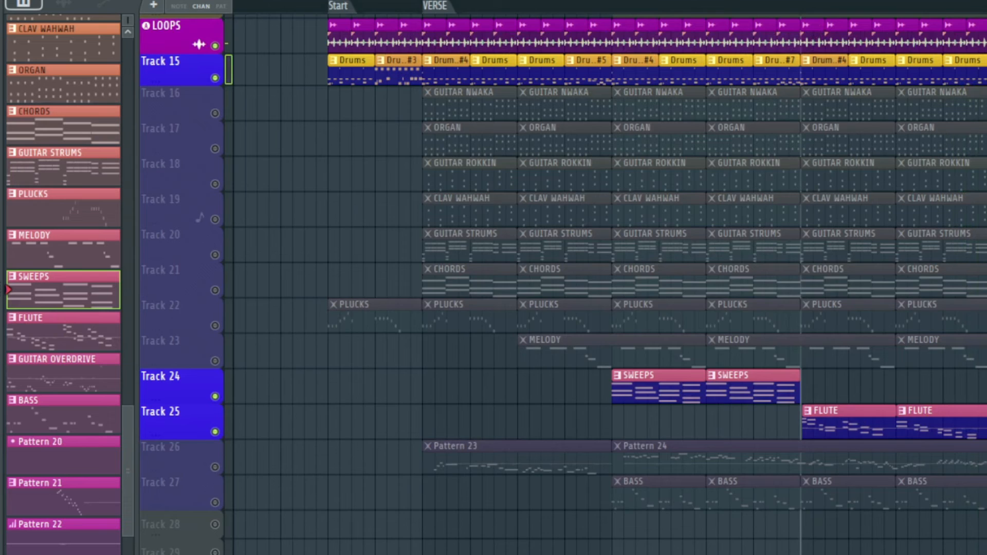
Select the FLUTE pattern from its playlist clip and open its Kontakt 7 instrument.
key("F6")
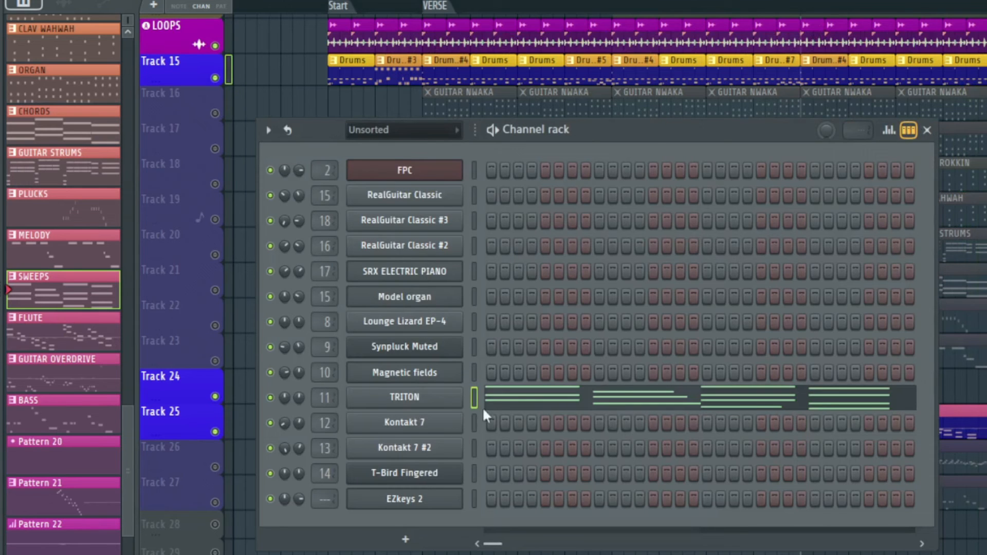
left_click(965, 427)
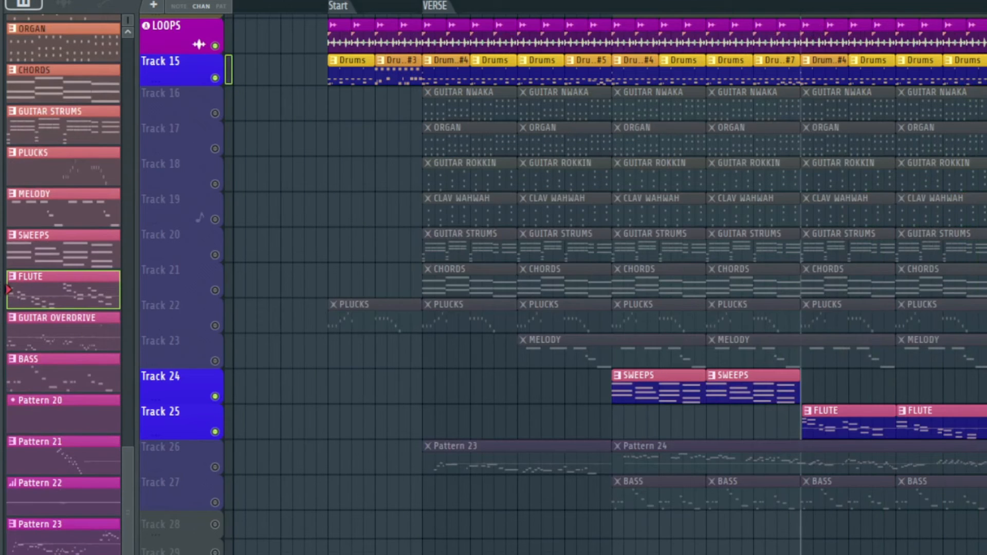
key("F6")
left_click(433, 418)
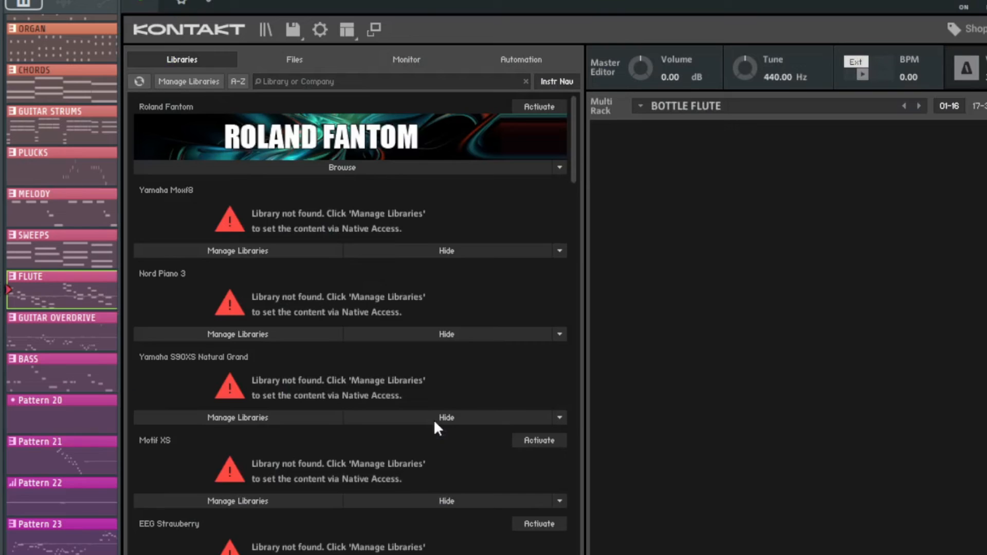
Browse the Kontakt libraries to YAMAHA PSR-S900 and open its 006_Flute & Woodwind instrument folder.
scroll(409, 341, "down", 3)
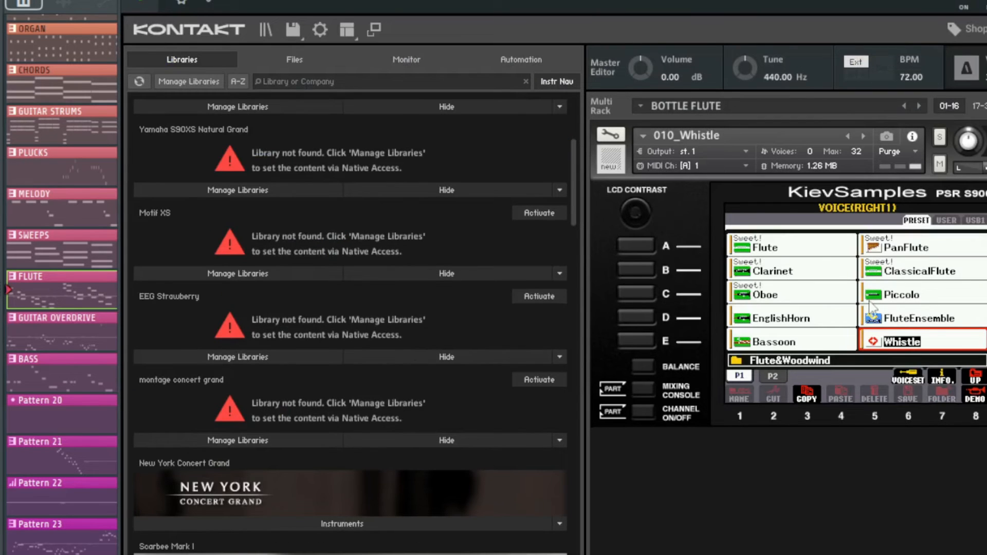
scroll(475, 299, "down", 9)
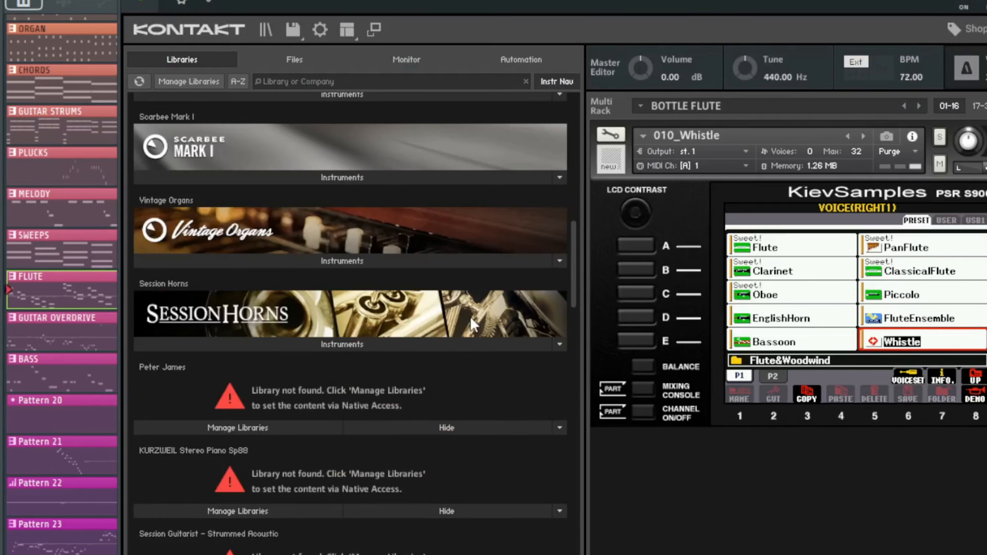
scroll(469, 319, "down", 1)
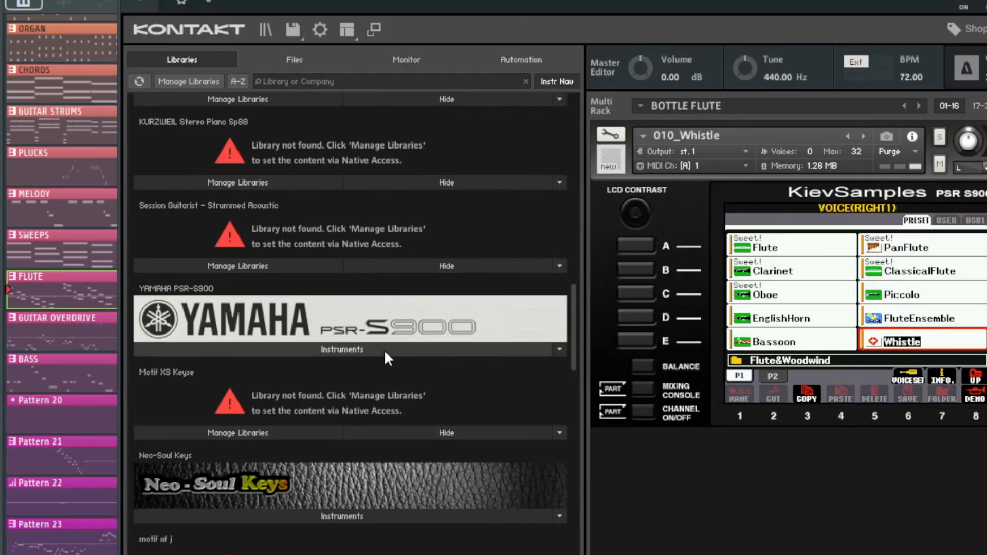
left_click(383, 353)
double_click(212, 435)
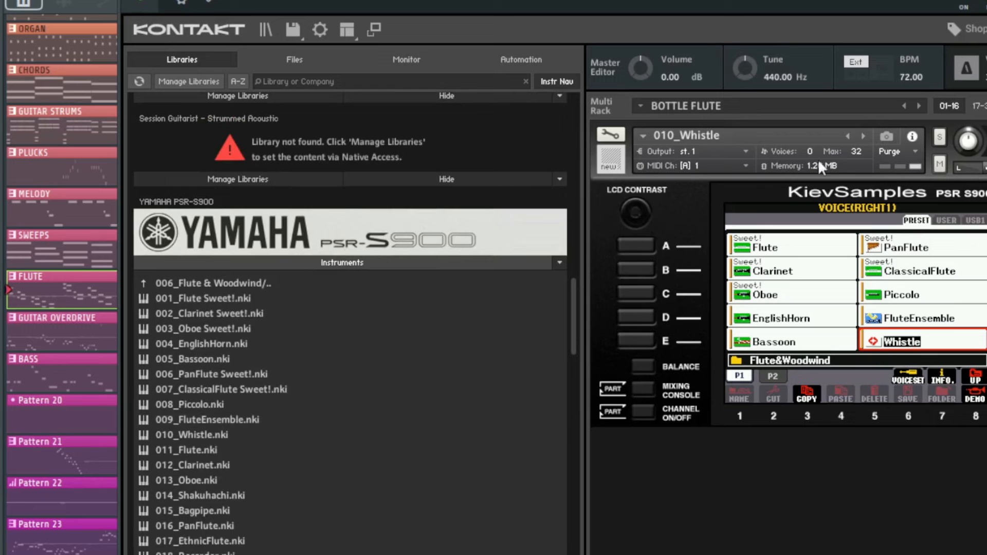
Close the Kontakt 7 instrument and replay the FLUTE part with the drums and loops.
key("Escape")
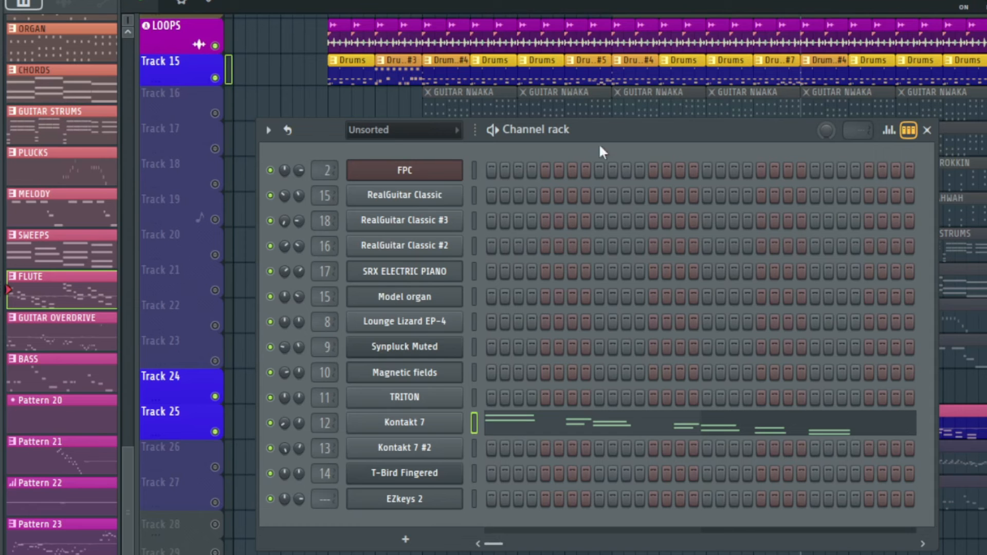
key("F6")
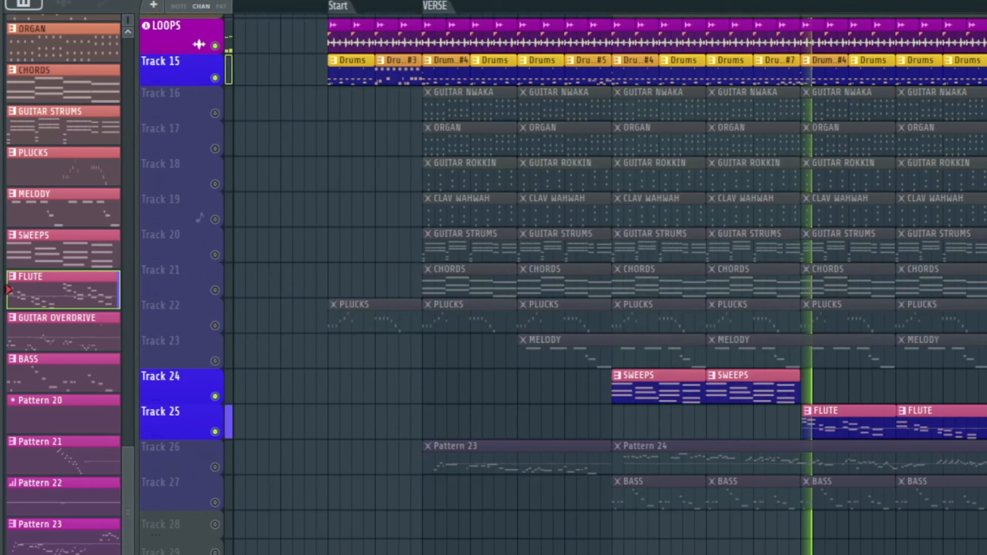
key("space")
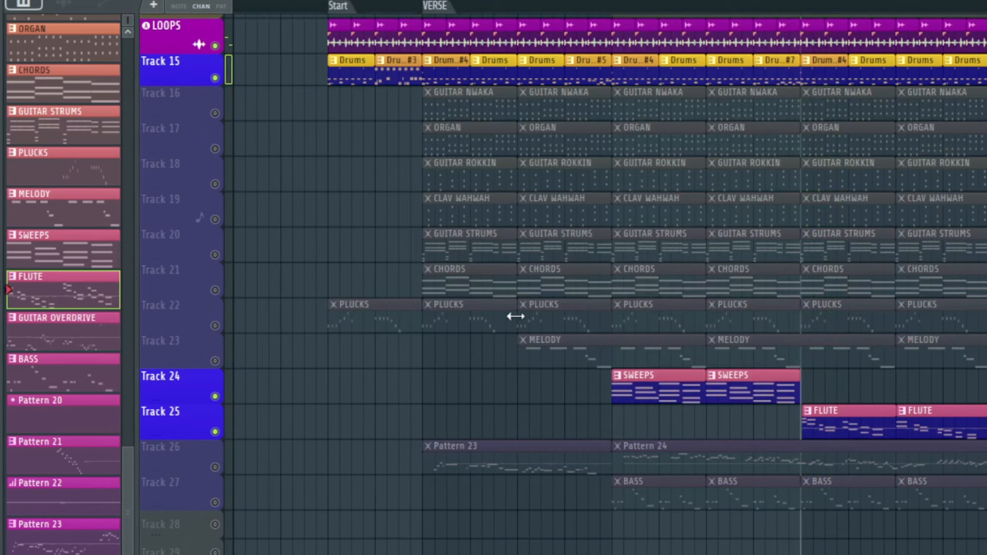
Solo Track 27, unmute its BASS clips and play the bass alone from its first clip.
right_click(216, 504)
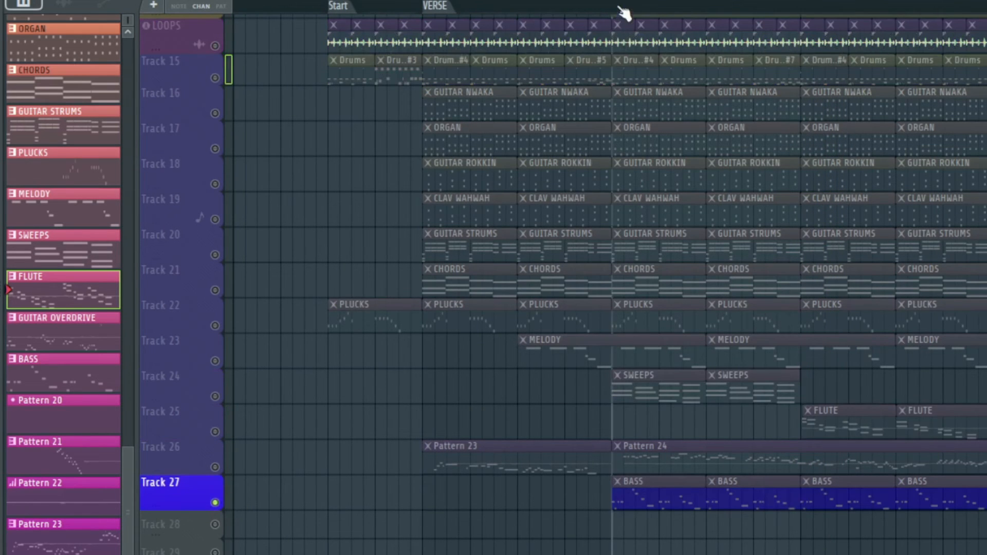
left_click(199, 492)
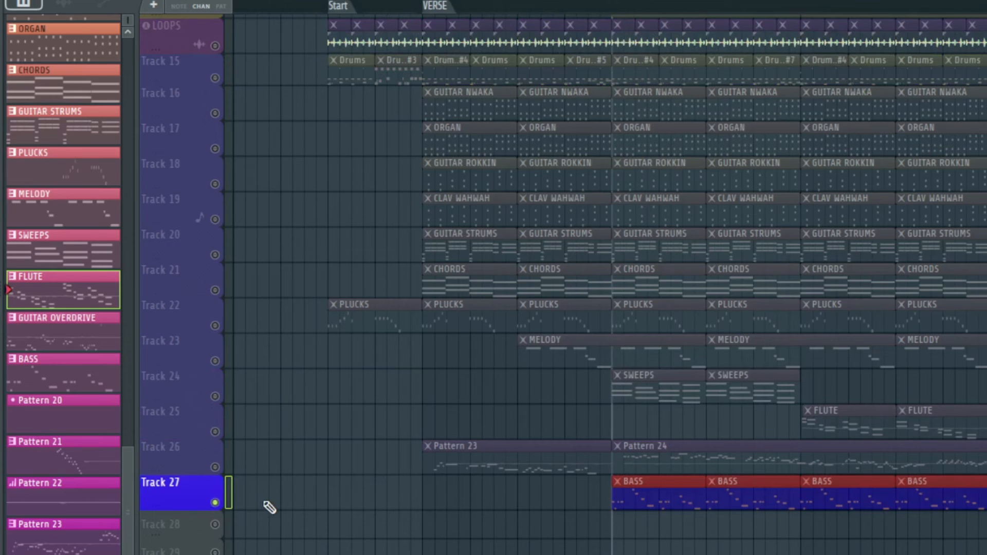
key("alt+shift+m")
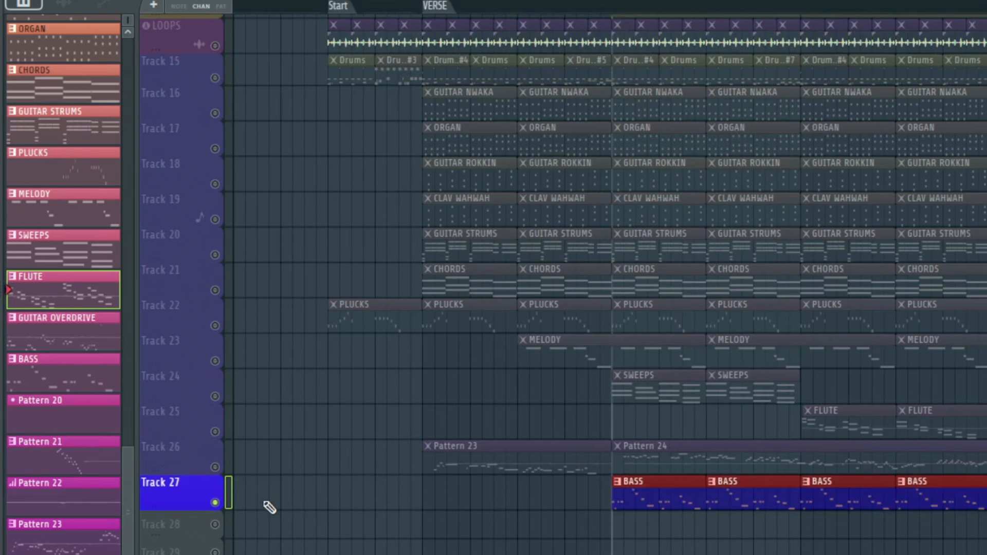
key("space")
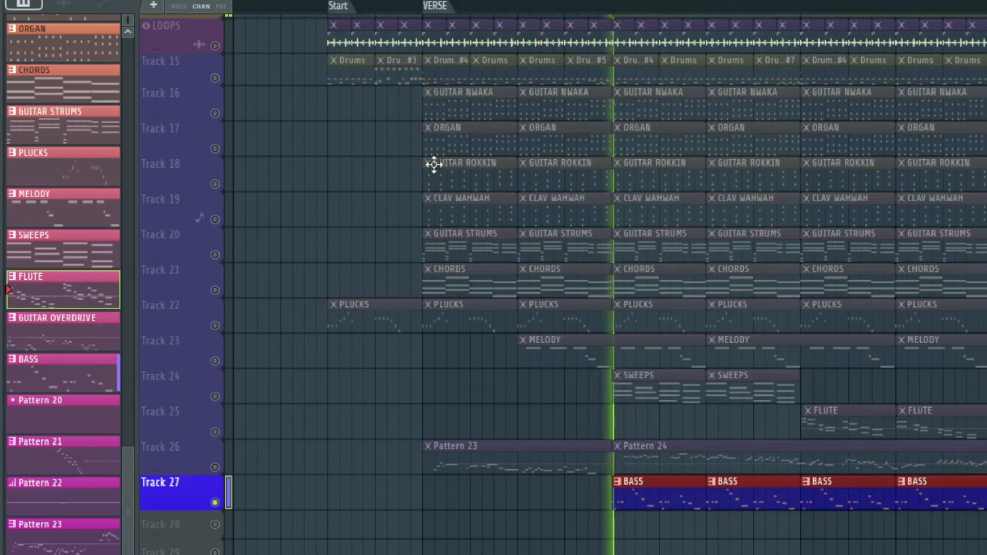
Unmute the LOOPS track and the Track 15 drums while the bass is playing.
scroll(226, 146, "up", 2)
left_click(216, 161)
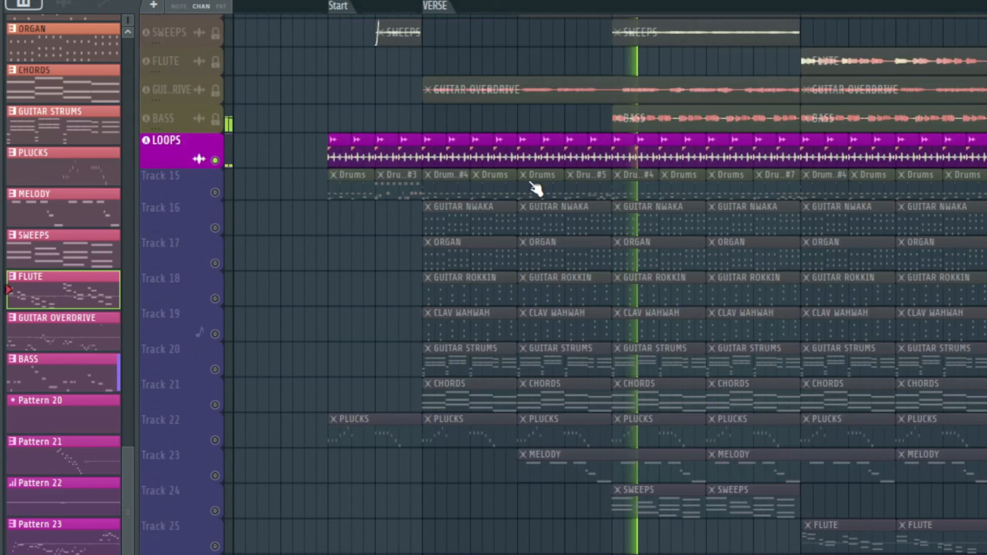
scroll(534, 189, "down", 1)
left_click(216, 162)
scroll(507, 181, "down", 1)
scroll(508, 181, "down", 1)
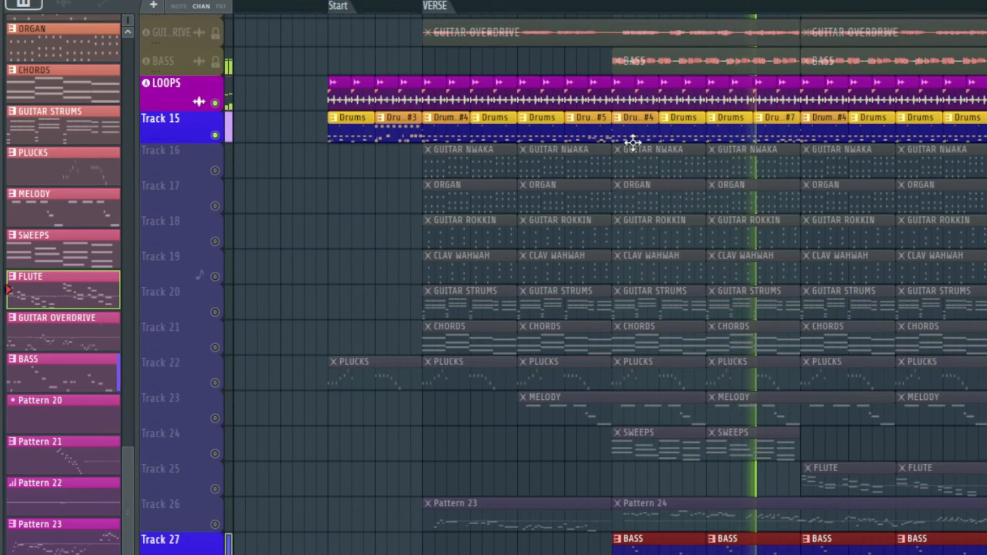
Select the BASS pattern, stop playback and open its T-Bird Fingered instrument, moving the instrument window up to show its full interface.
left_click(685, 538)
key("space")
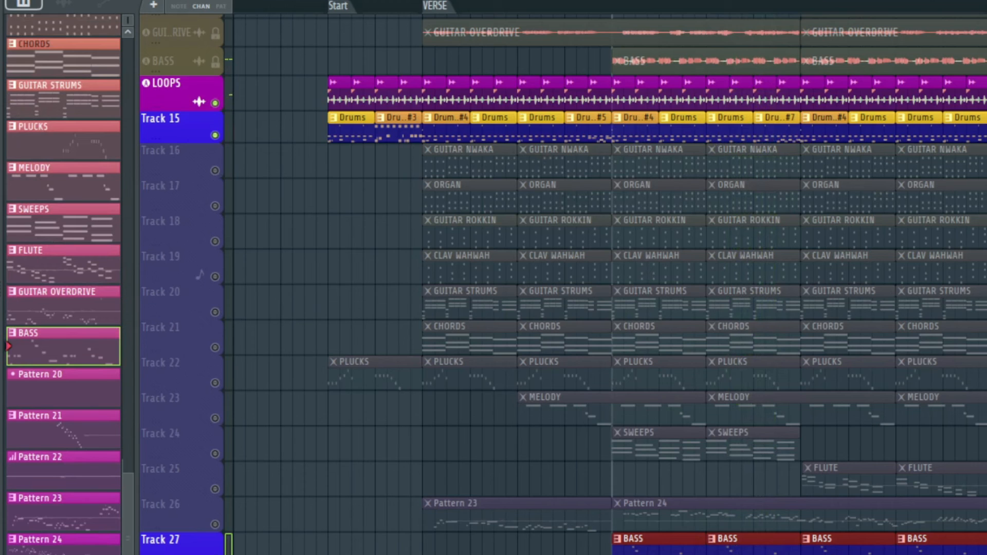
key("F6")
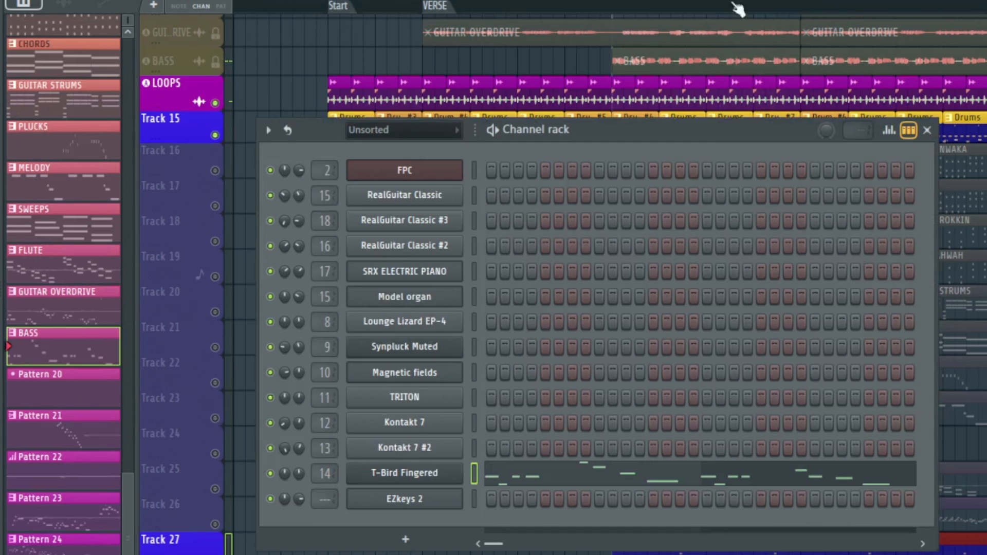
left_click(410, 478)
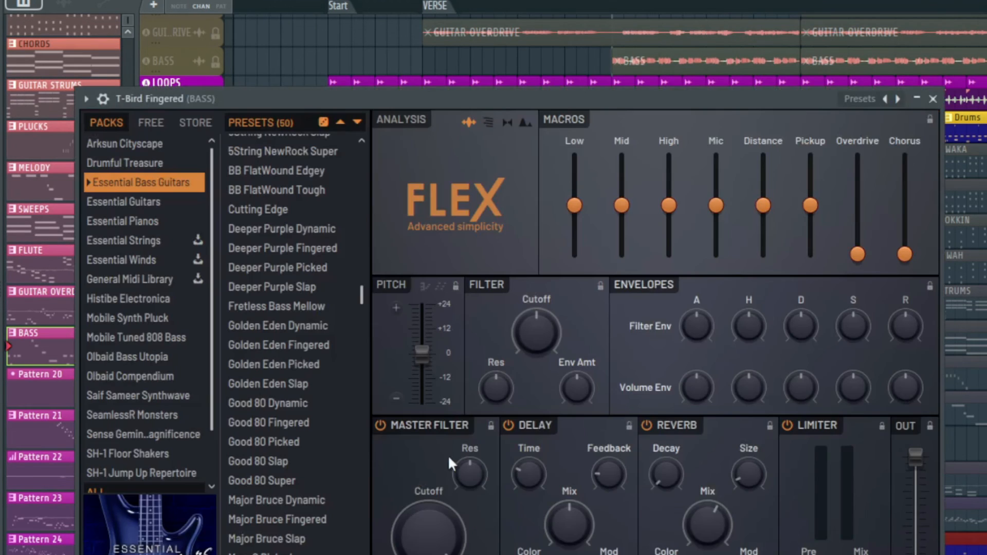
left_click_drag(343, 95, 550, 0)
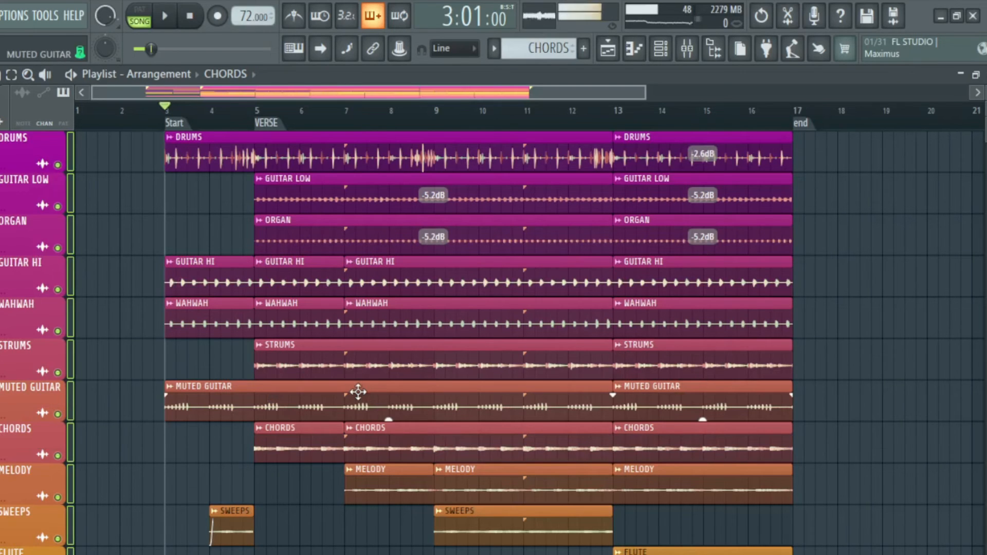
Review the playlist's audio and pattern tracks, and play the full arrangement from the Start marker to the end marker.
scroll(358, 392, "down", 10)
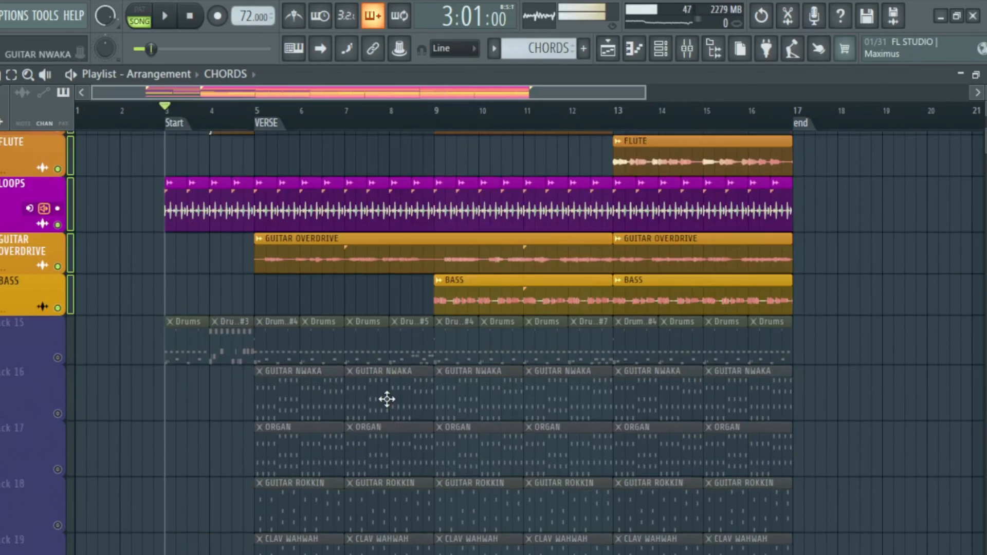
scroll(407, 413, "down", 3)
scroll(416, 414, "up", 12)
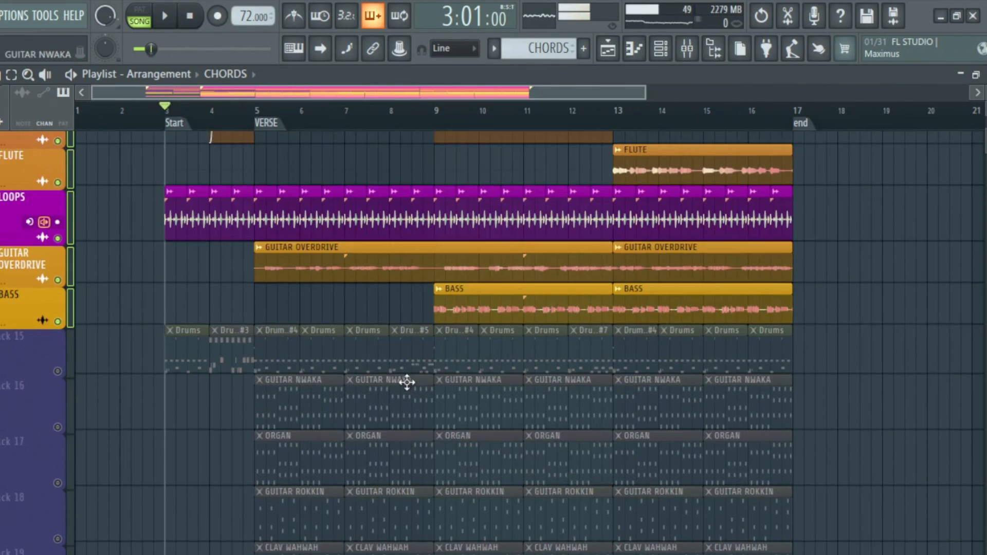
scroll(387, 385, "up", 4)
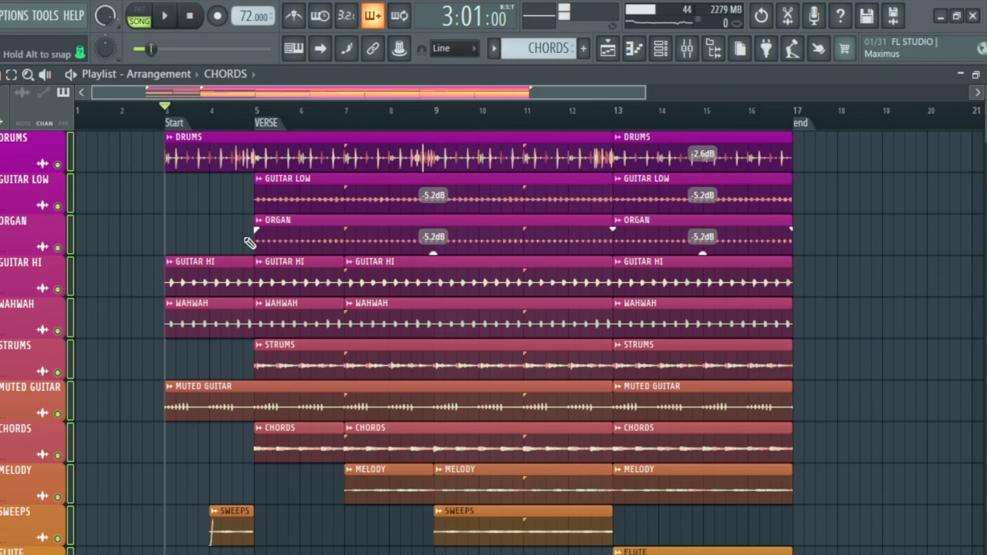
scroll(201, 237, "up", 2)
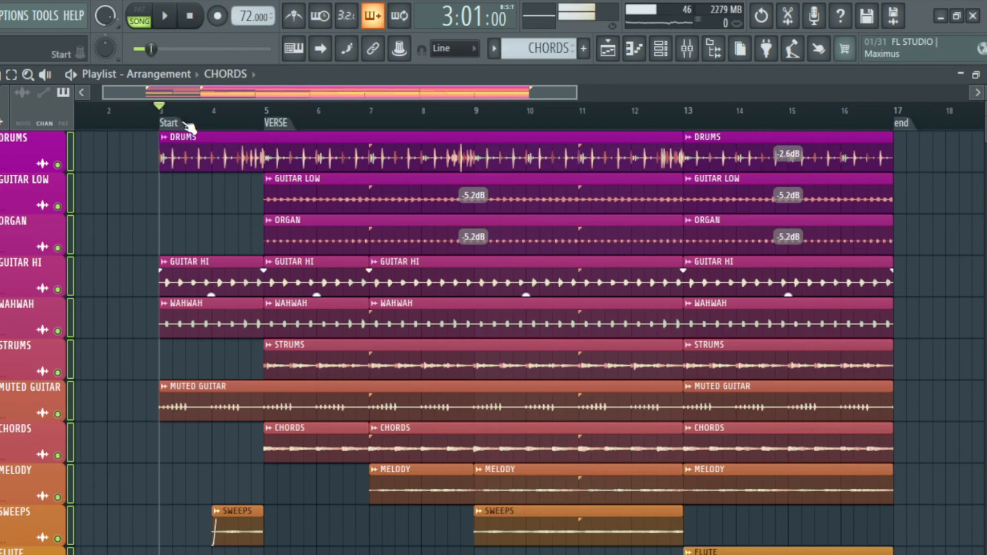
key("space")
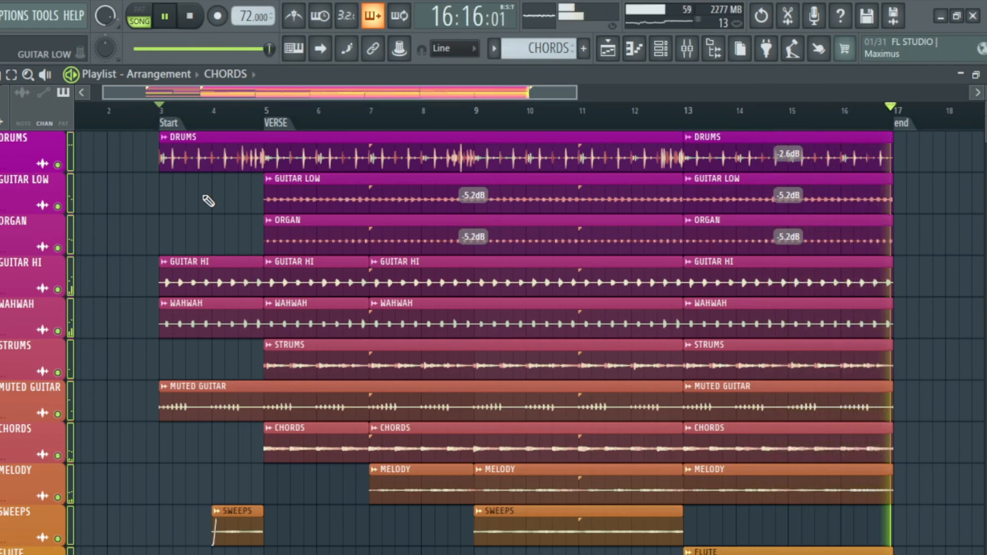
key("space")
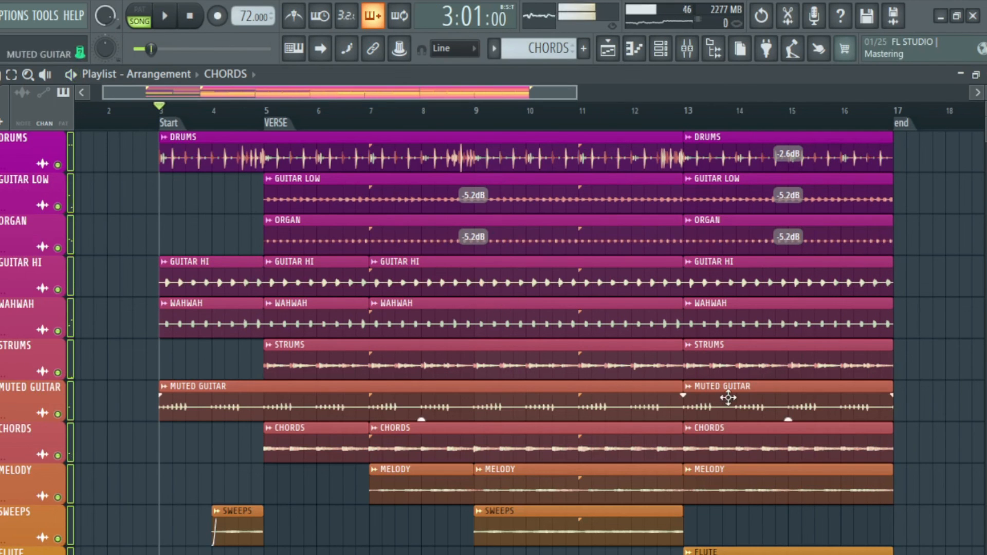